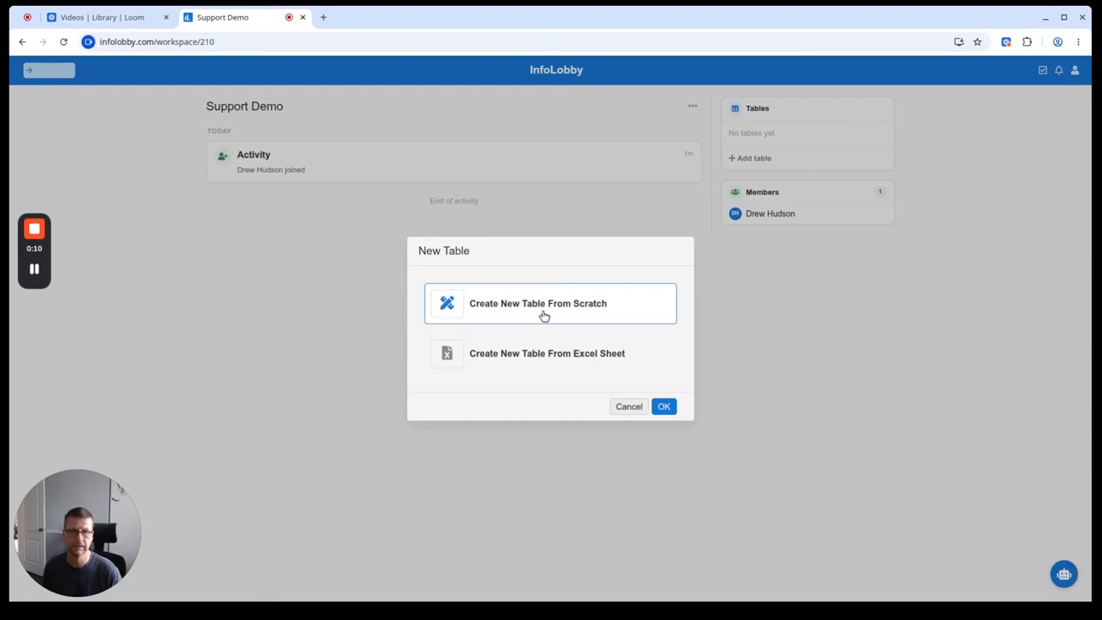
Step: Create a table from scratch named Tickets and set Allow Email to the SMTP account
left_click(663, 407)
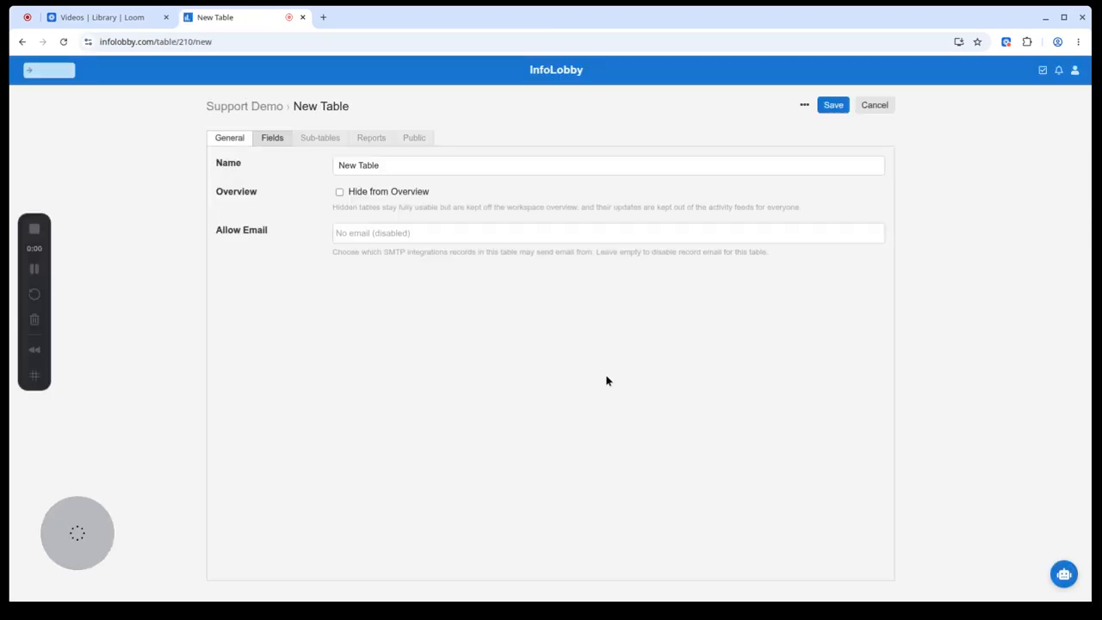
left_click(403, 164)
type("Tickets")
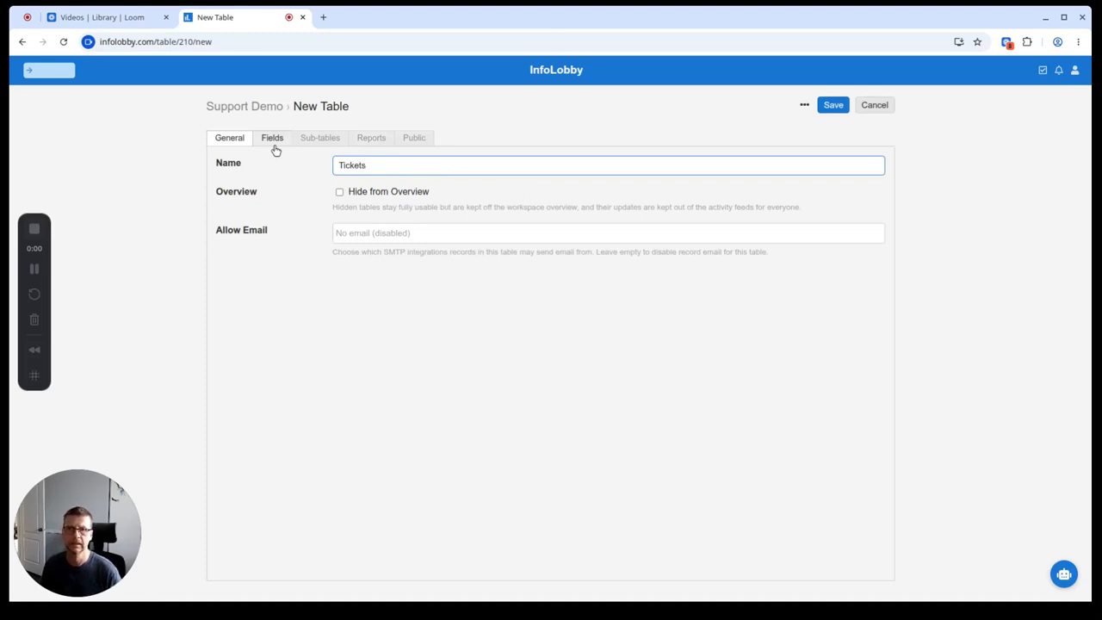
left_click(390, 232)
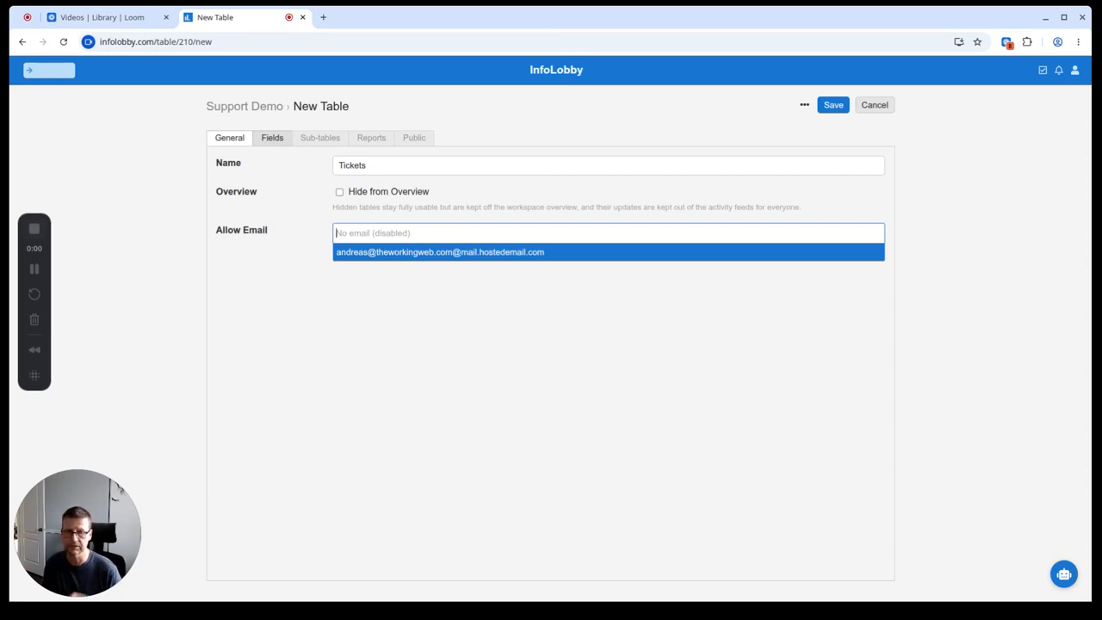
left_click(411, 252)
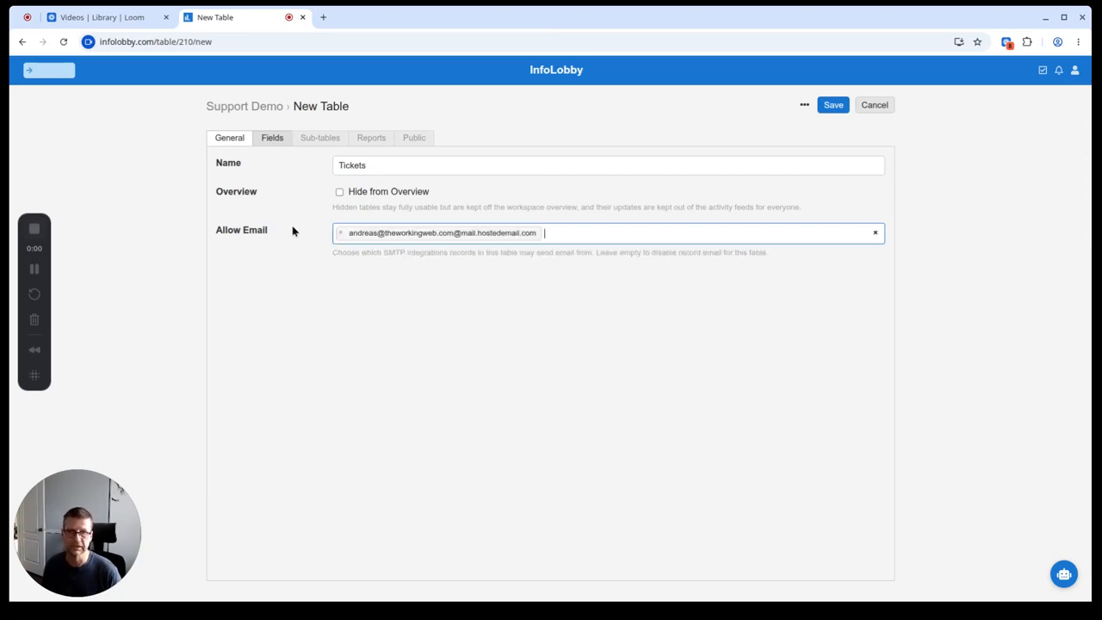
Step: Add a single-line text field labelled Title to the Tickets table
left_click(269, 139)
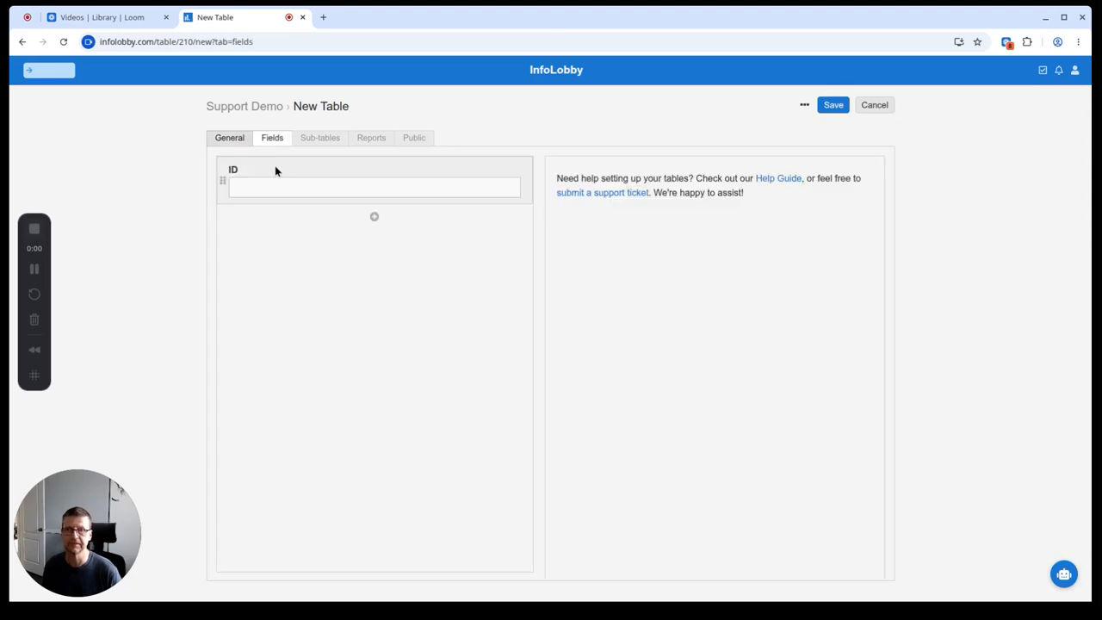
left_click(373, 217)
left_click(430, 174)
double_click(661, 195)
type("Title")
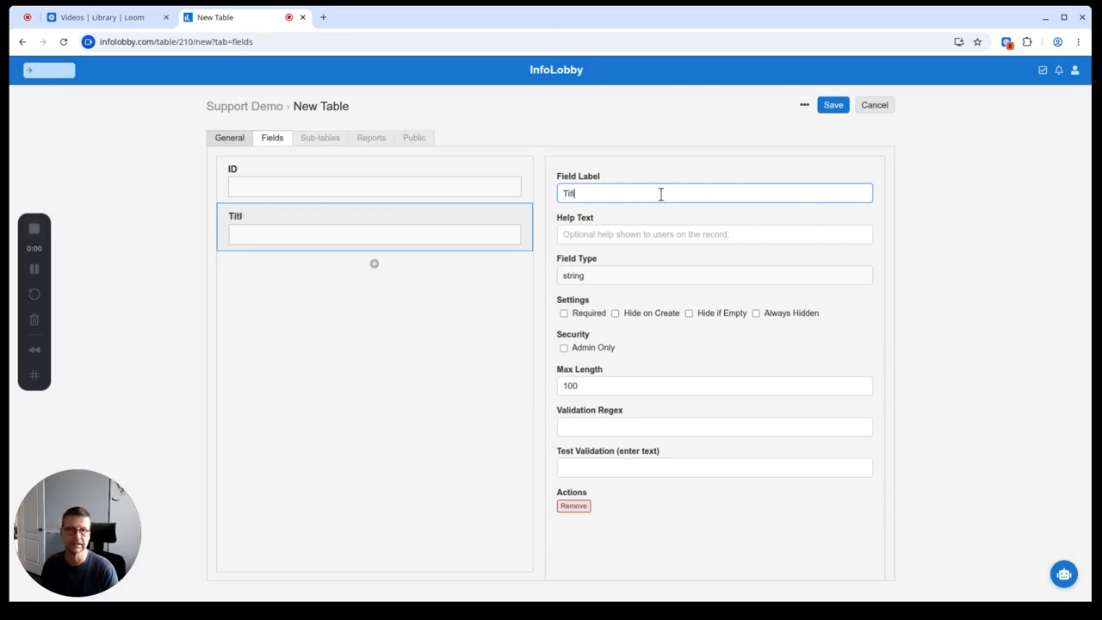
Step: Add two more text fields labelled Name and Email Address
left_click(373, 266)
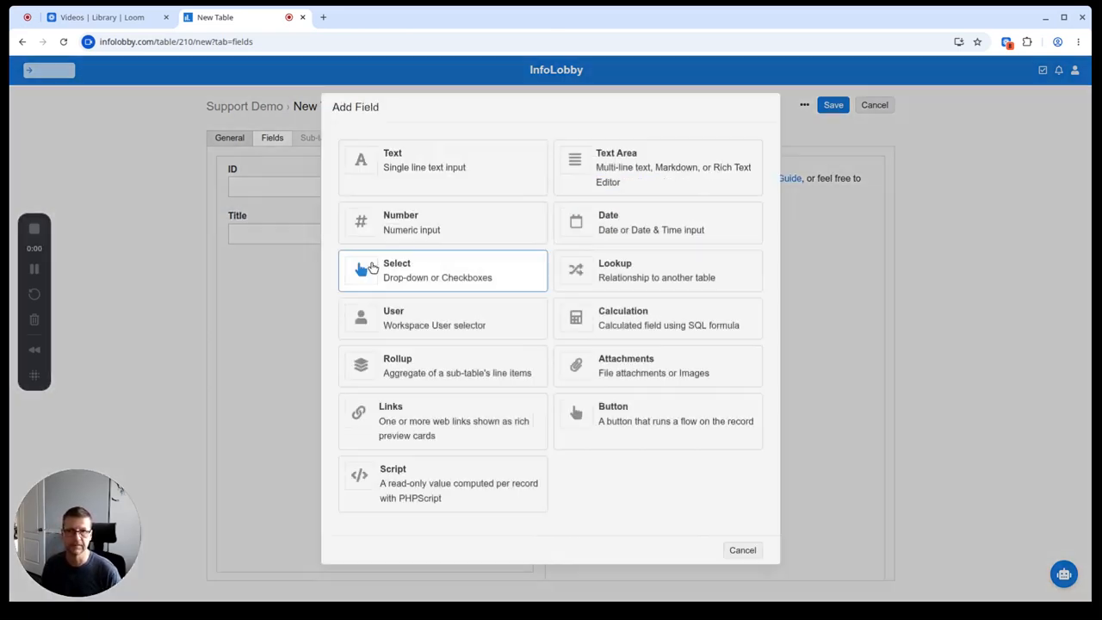
left_click(455, 163)
left_click(686, 192)
double_click(693, 189)
type("Name")
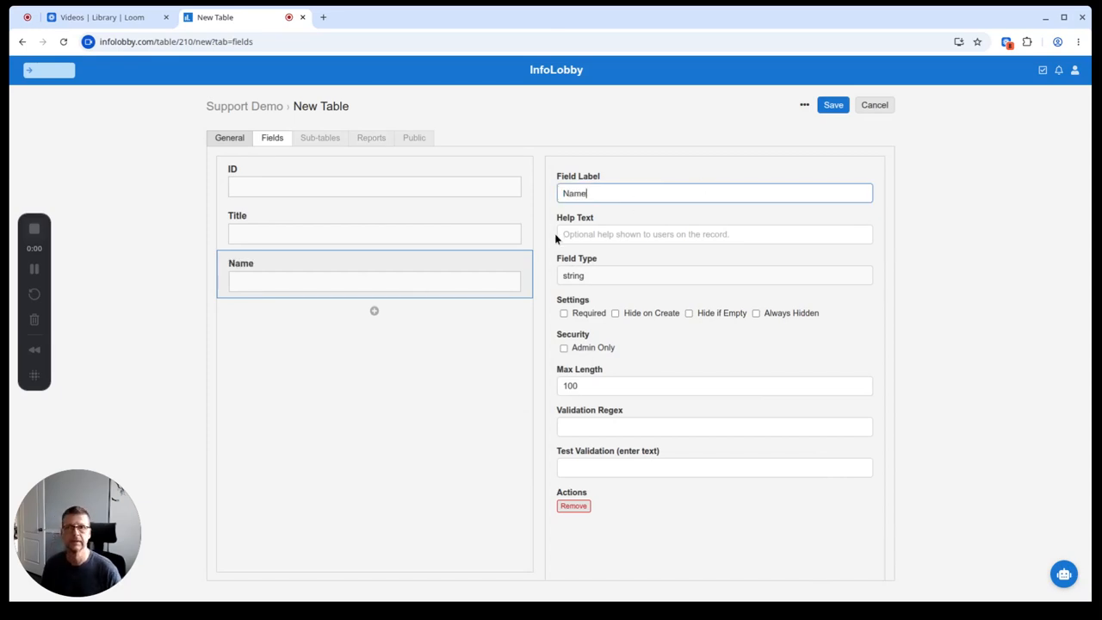
left_click(374, 310)
left_click(462, 180)
double_click(629, 191)
type("Email Address")
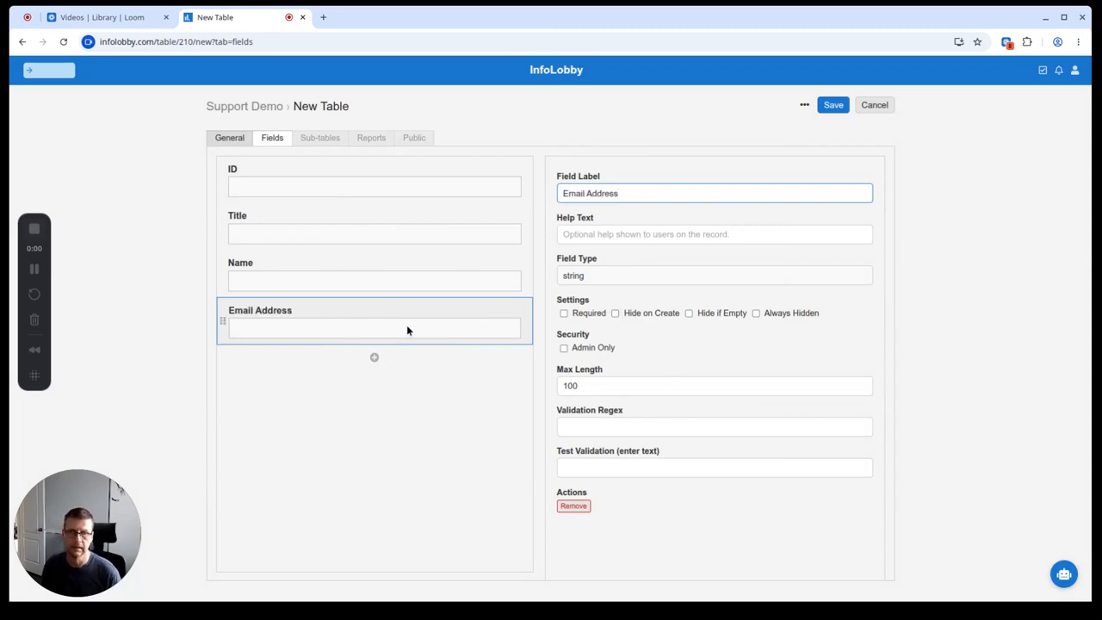
left_click(374, 357)
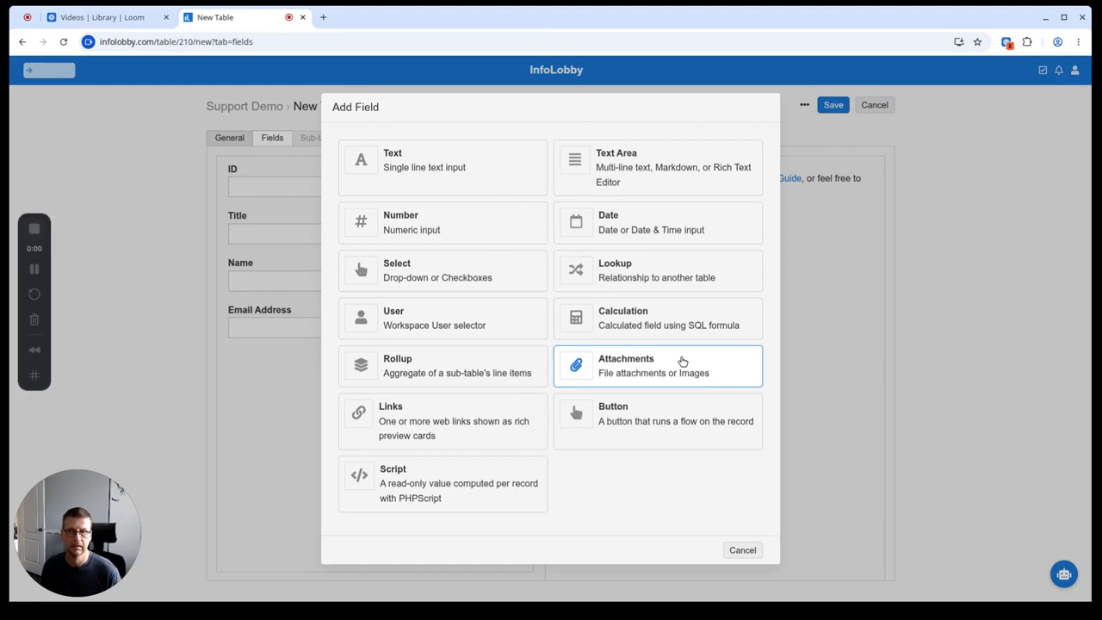
Step: Add a Status select field with options New, In Progress and Closed
left_click(449, 270)
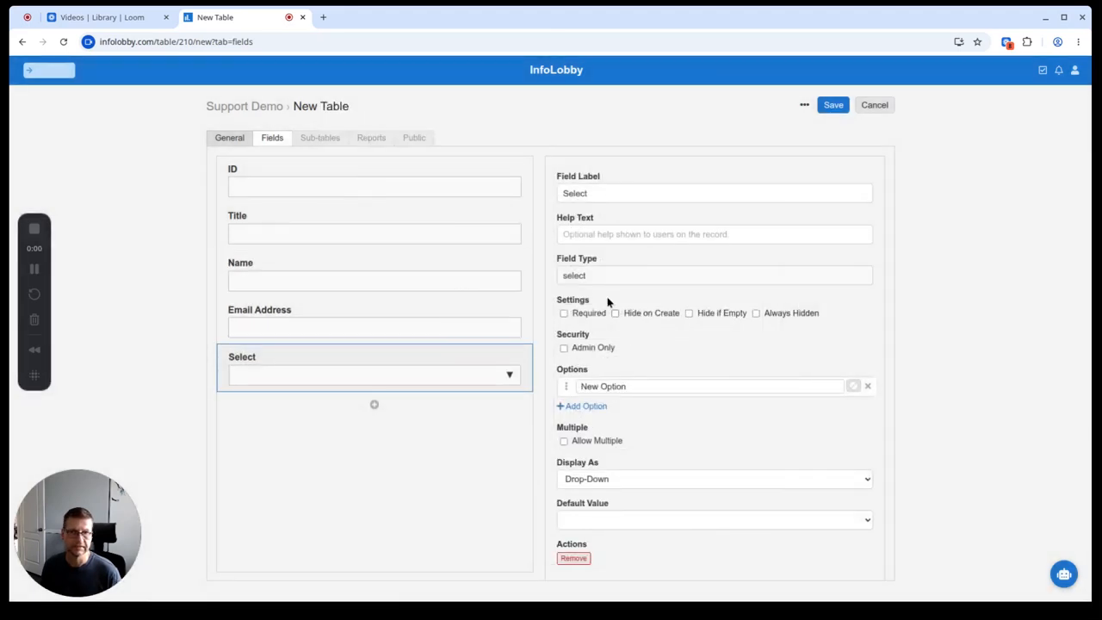
left_click(612, 193)
double_click(613, 193)
type("Status")
left_click(712, 386)
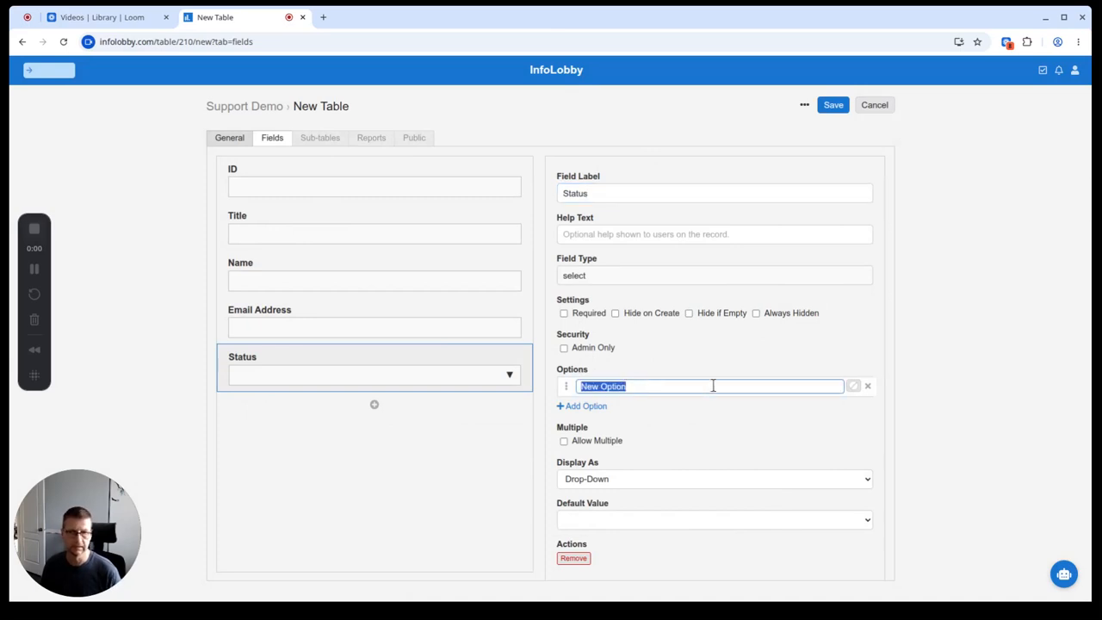
type("New")
key("Return")
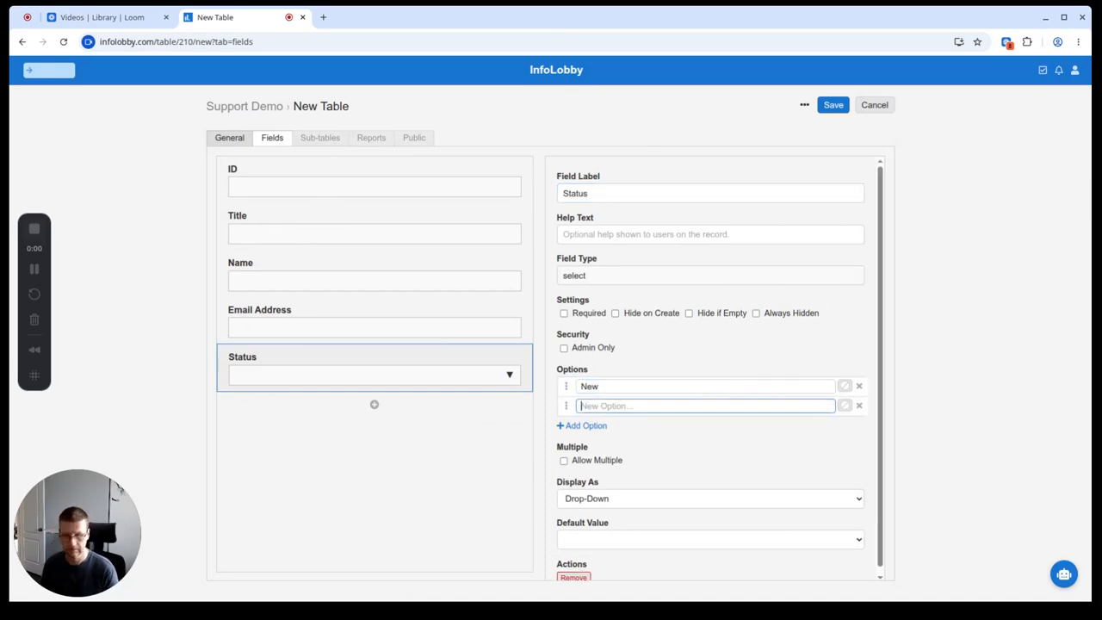
type("In ")
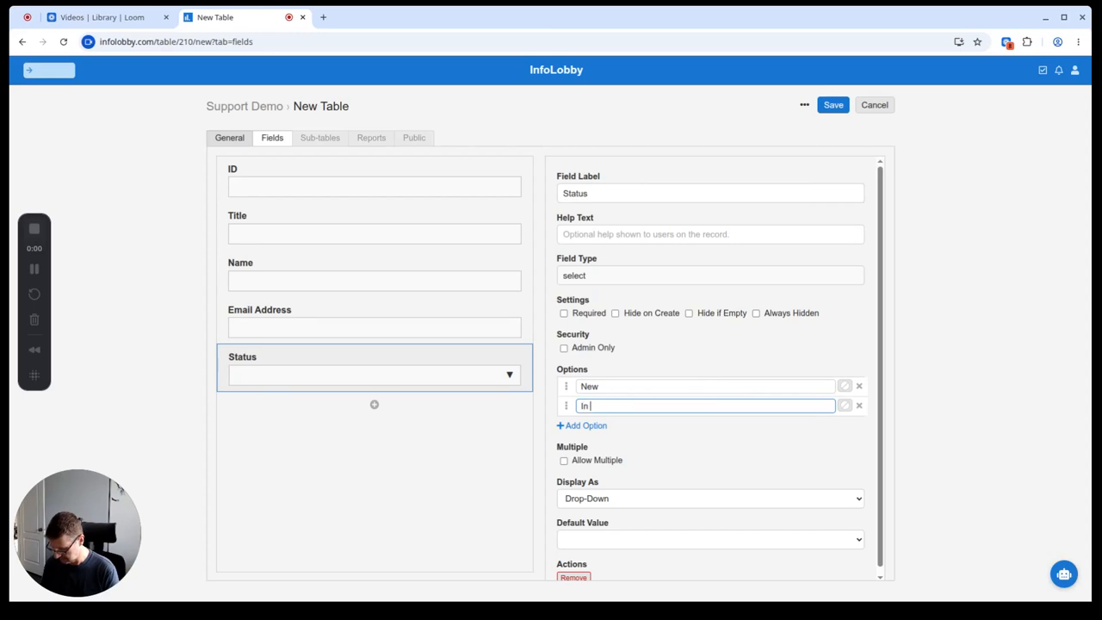
type("Progress")
key("Return")
type("Closed")
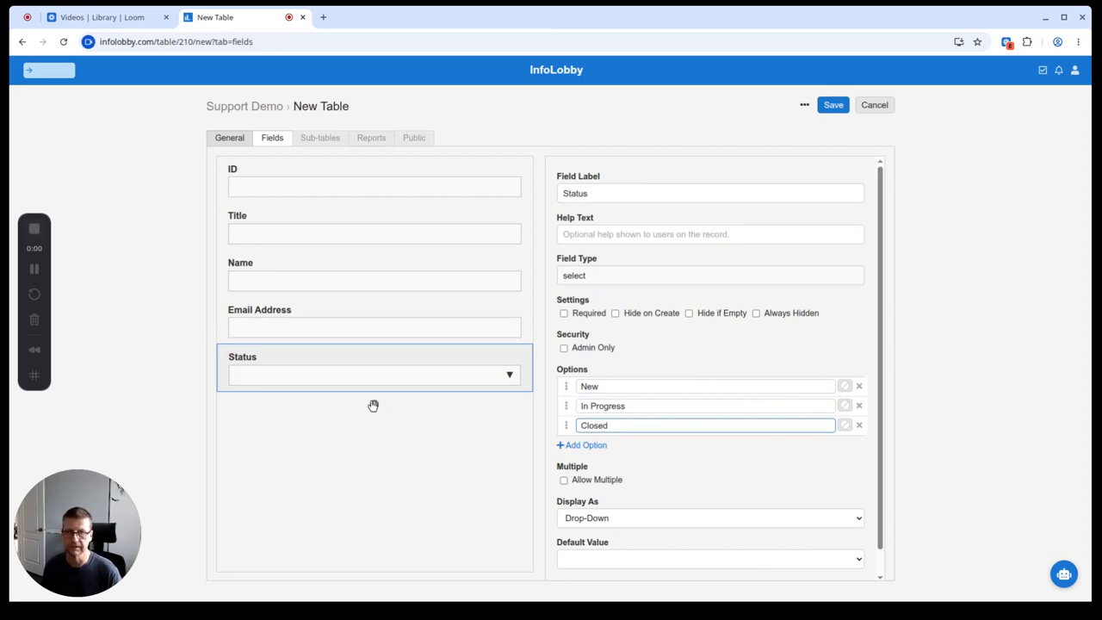
Step: Add a Details text area field and save the Tickets table
left_click(375, 406)
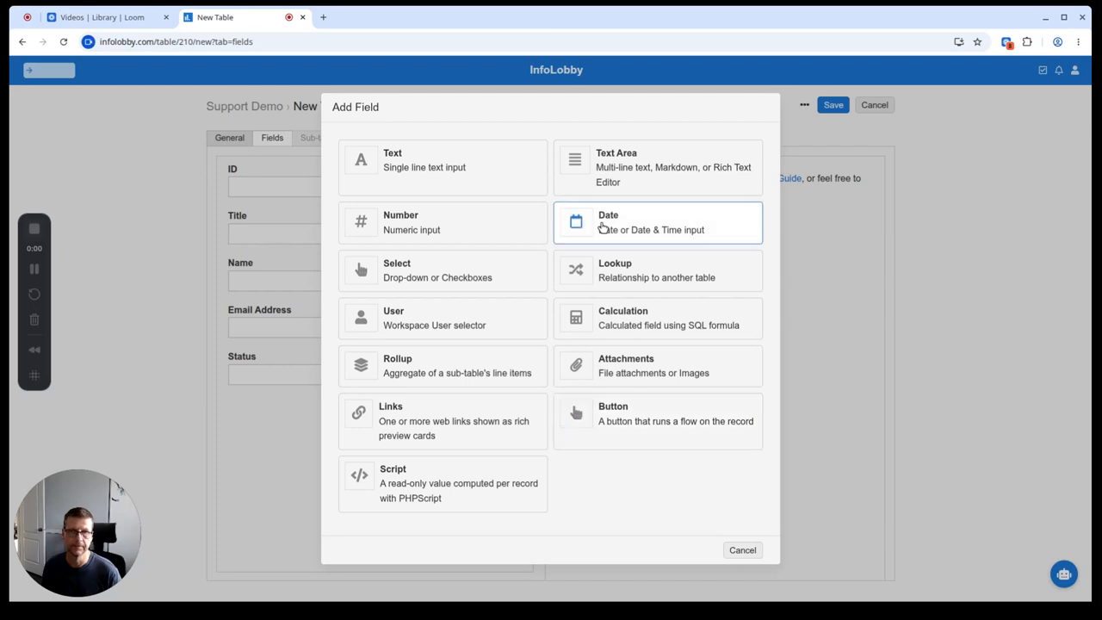
left_click(642, 168)
left_click(609, 194)
key("ctrl+a")
type("Details")
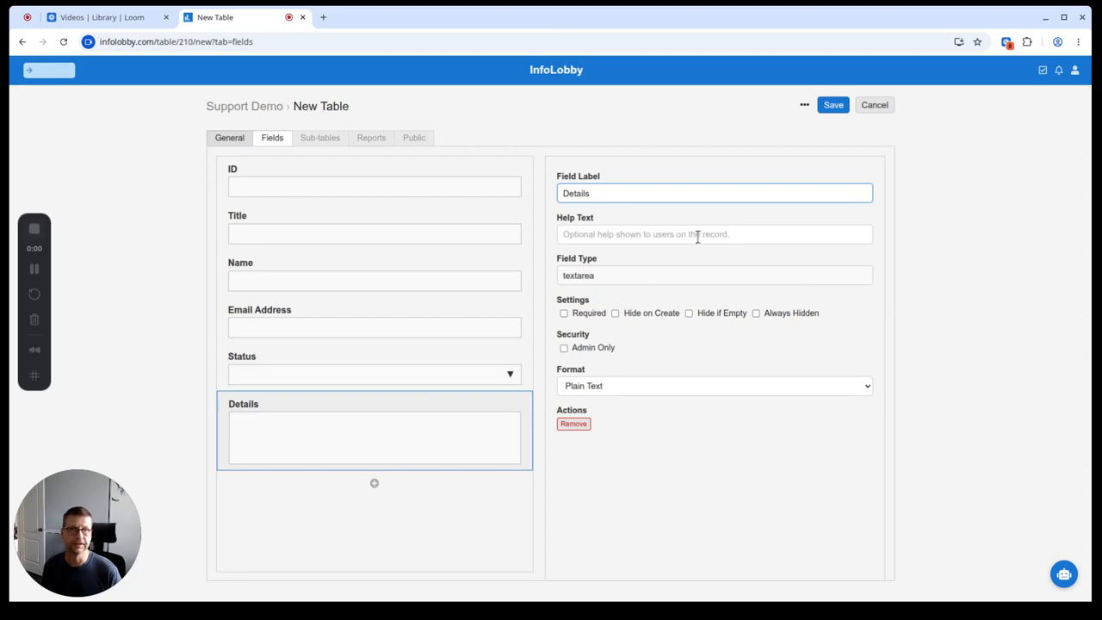
left_click(833, 108)
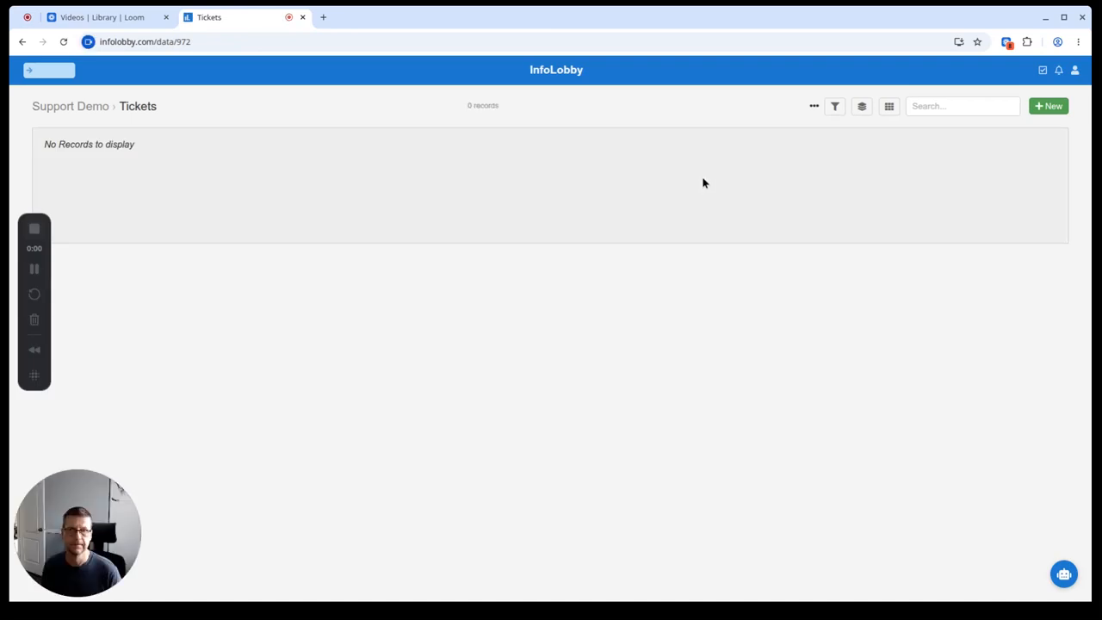
Step: Start a public web form for Tickets that allows all domains (*)
left_click(813, 106)
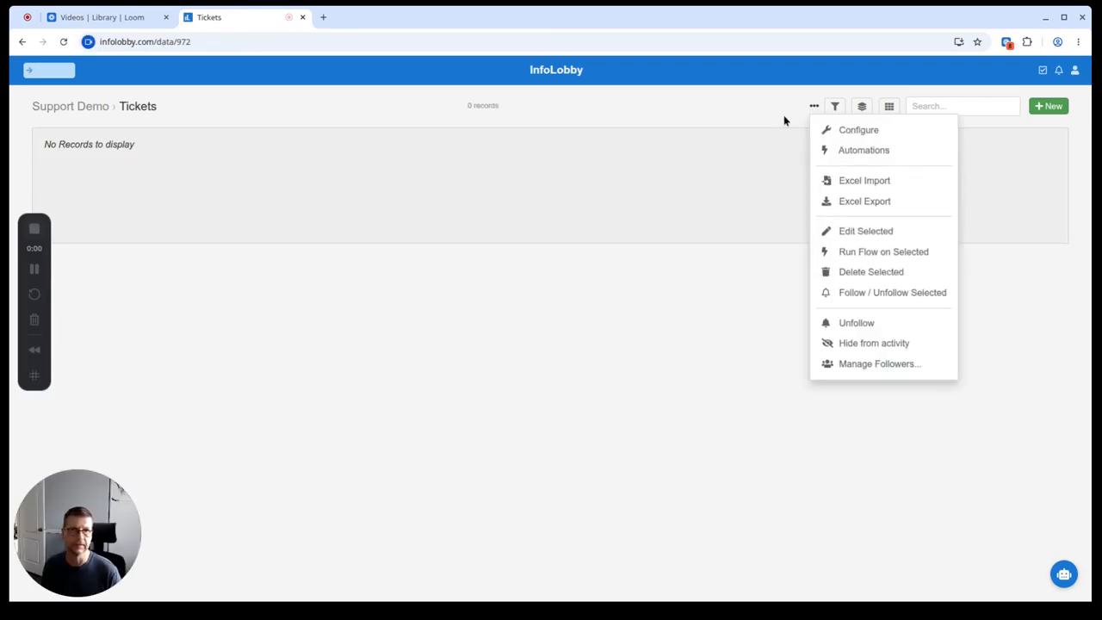
left_click(823, 134)
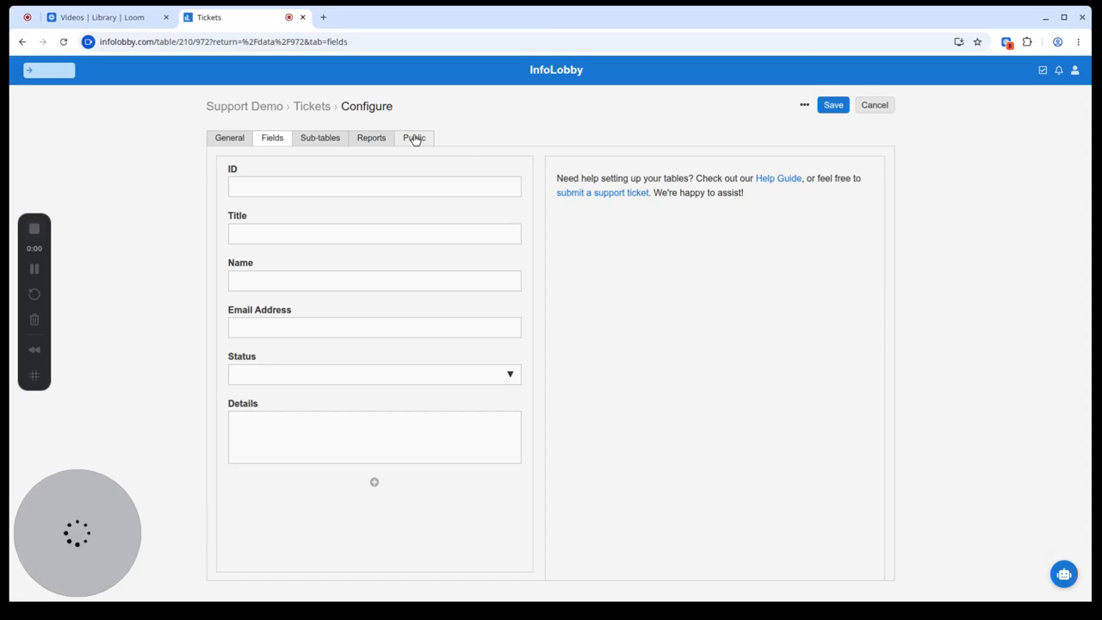
left_click(414, 139)
left_click(280, 238)
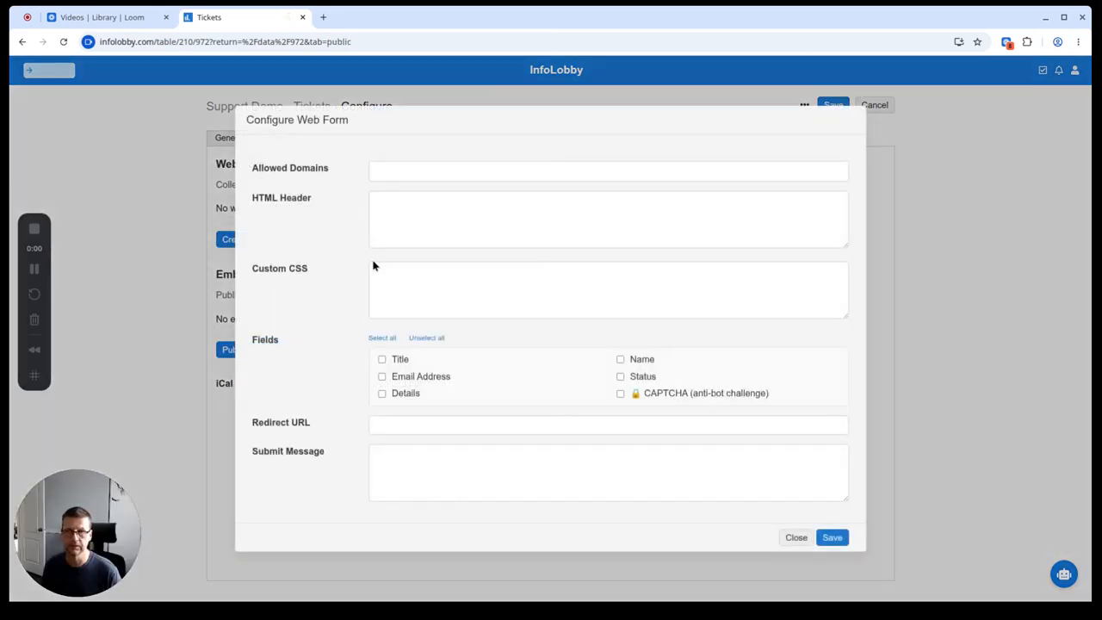
left_click(437, 168)
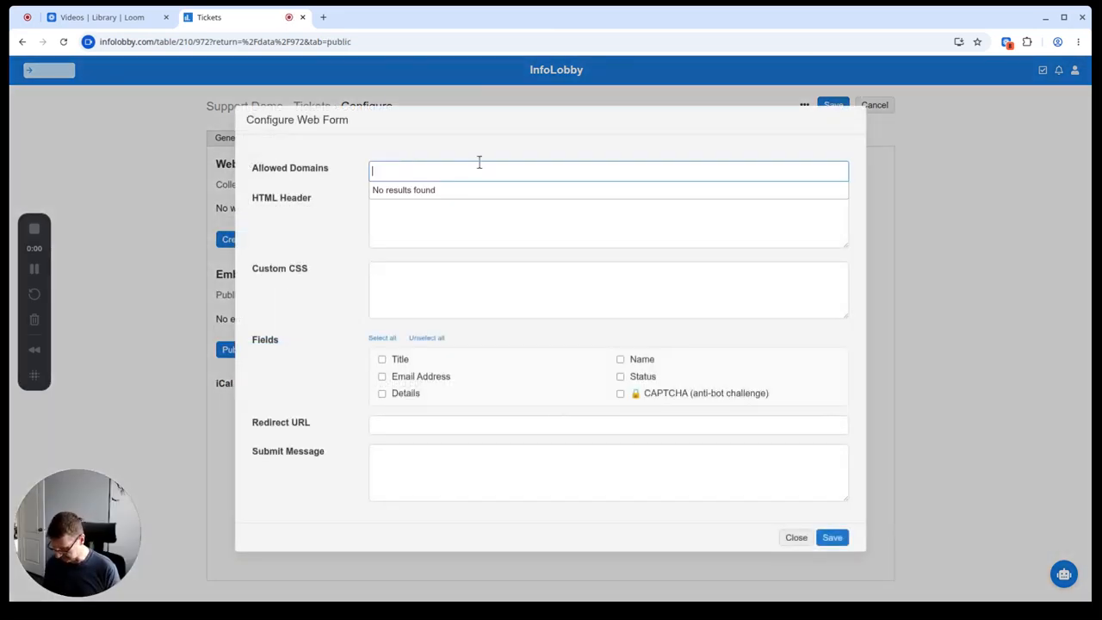
type("*")
key("Return")
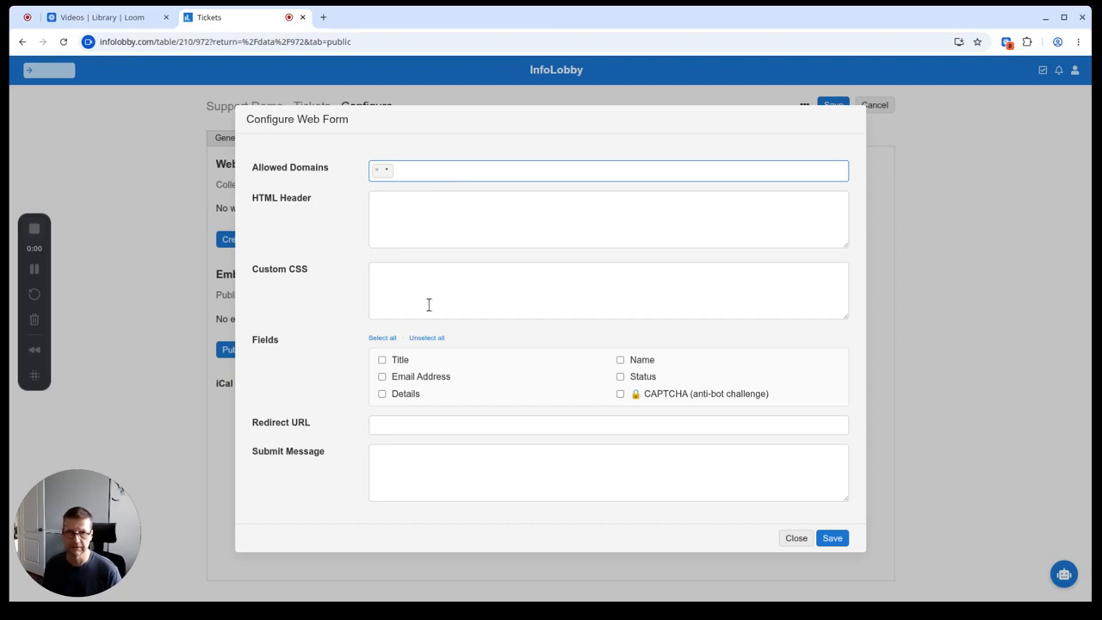
Step: Put the Title, Email Address, Details and Name fields on the web form
left_click(396, 363)
left_click(403, 377)
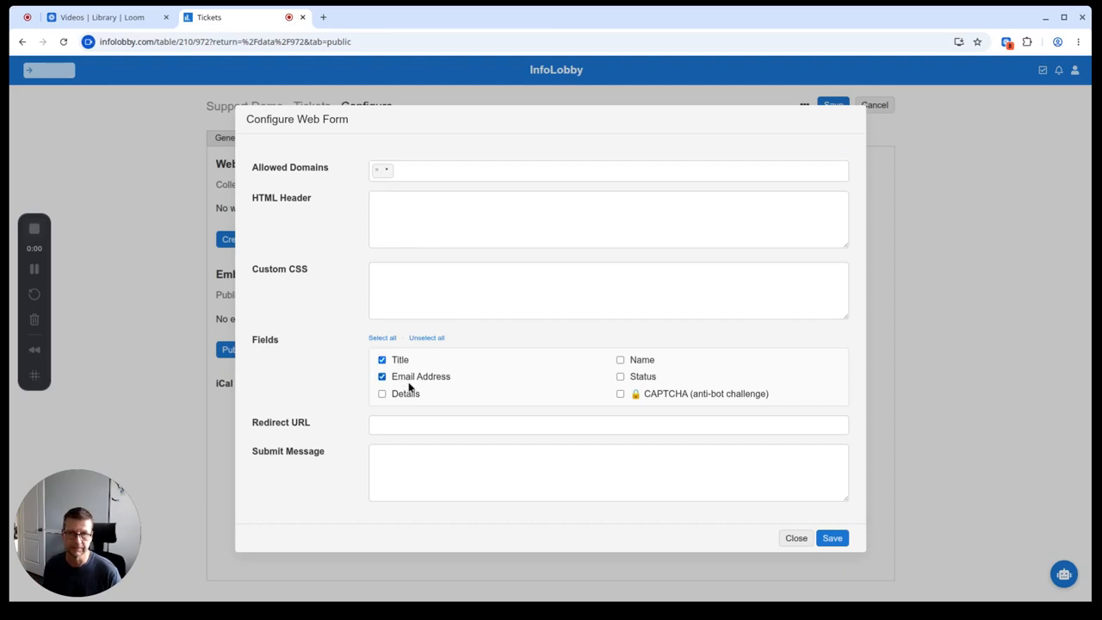
left_click(410, 395)
left_click(642, 363)
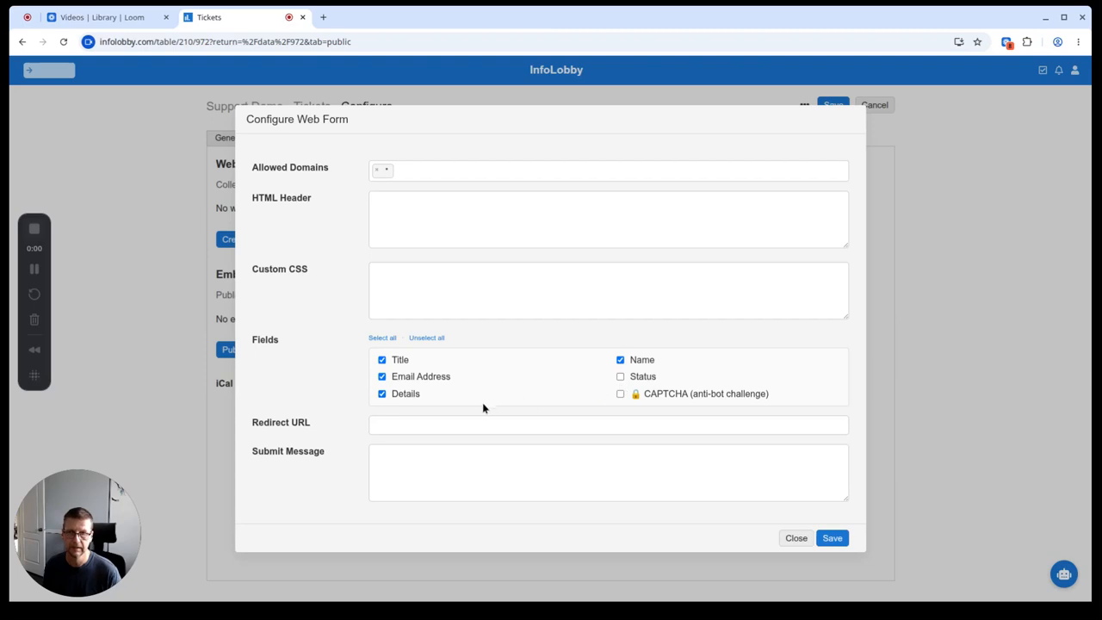
Step: Save a thank-you submit message and open the form's public link
left_click(433, 461)
type("Thanks")
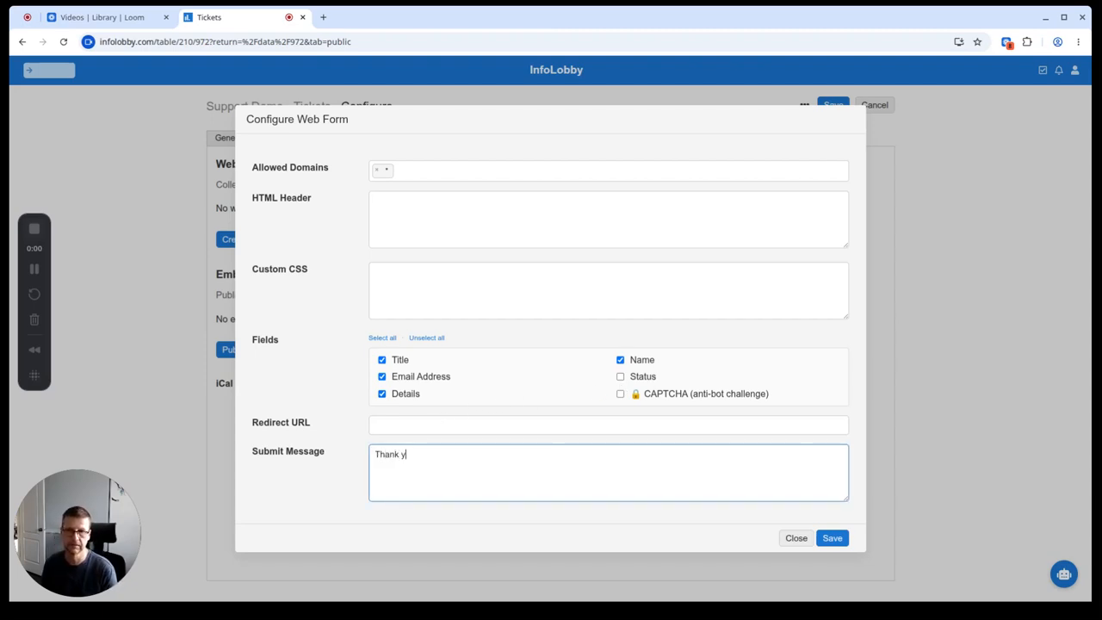
type("you. Someone")
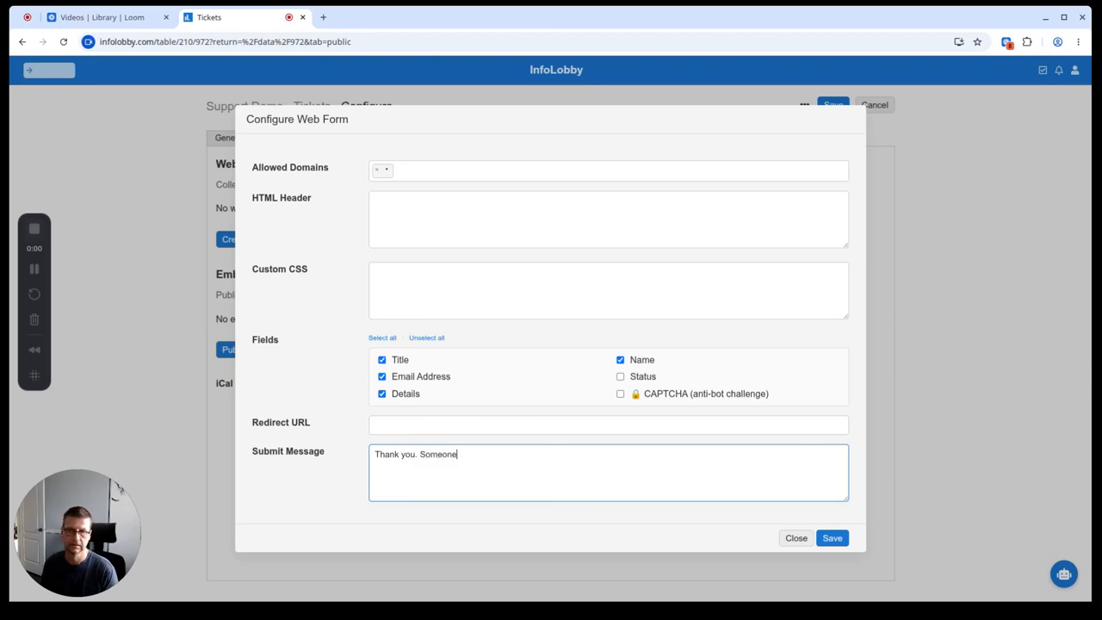
type(" will be in contact with you shortly.")
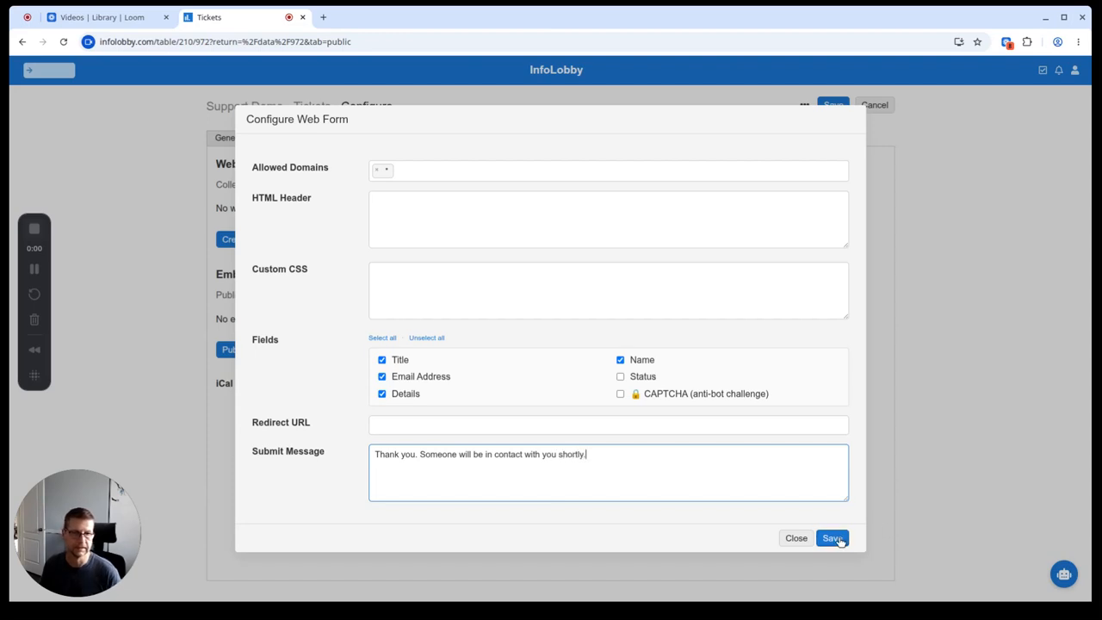
left_click(839, 539)
left_click(560, 237)
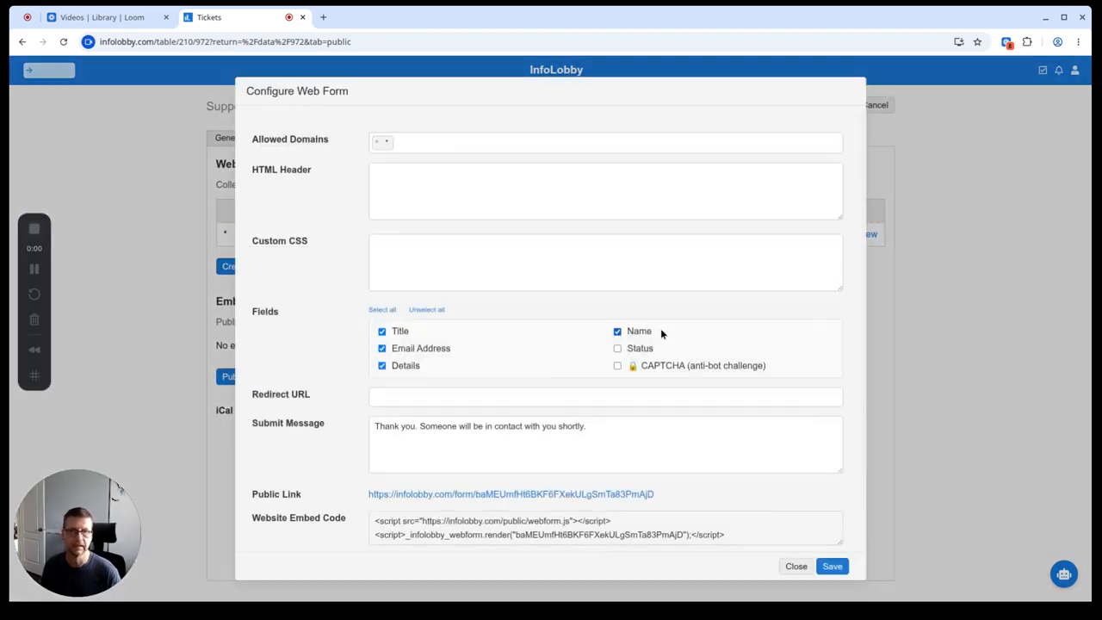
left_click(472, 498)
Step: Submit a Printer Jammed ticket with the submitter's name, email and pasted details
left_click(355, 16)
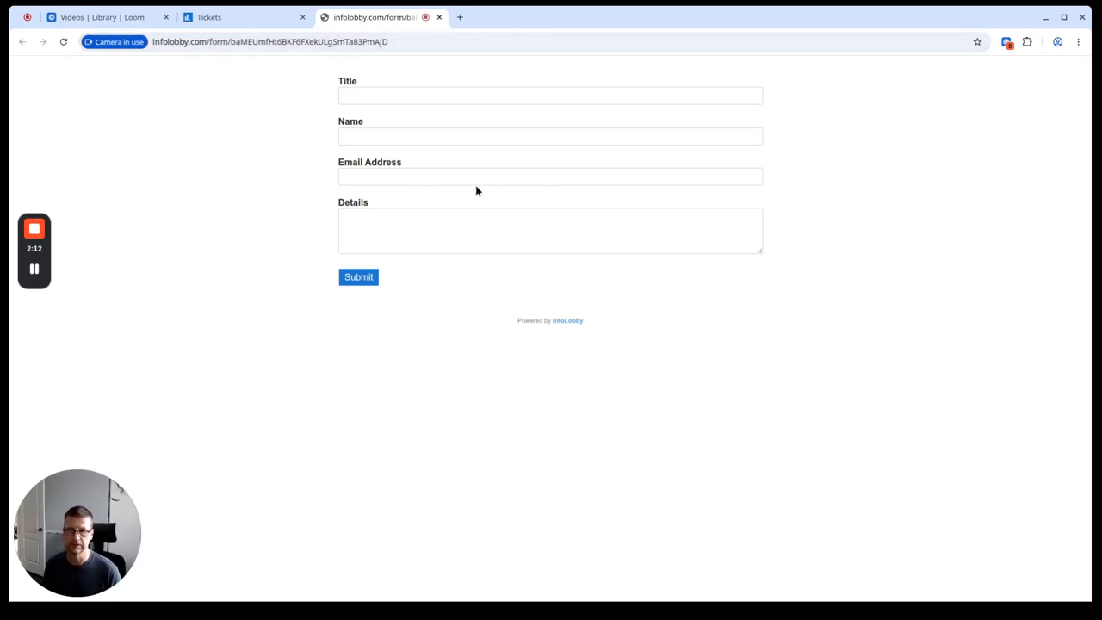
left_click(431, 95)
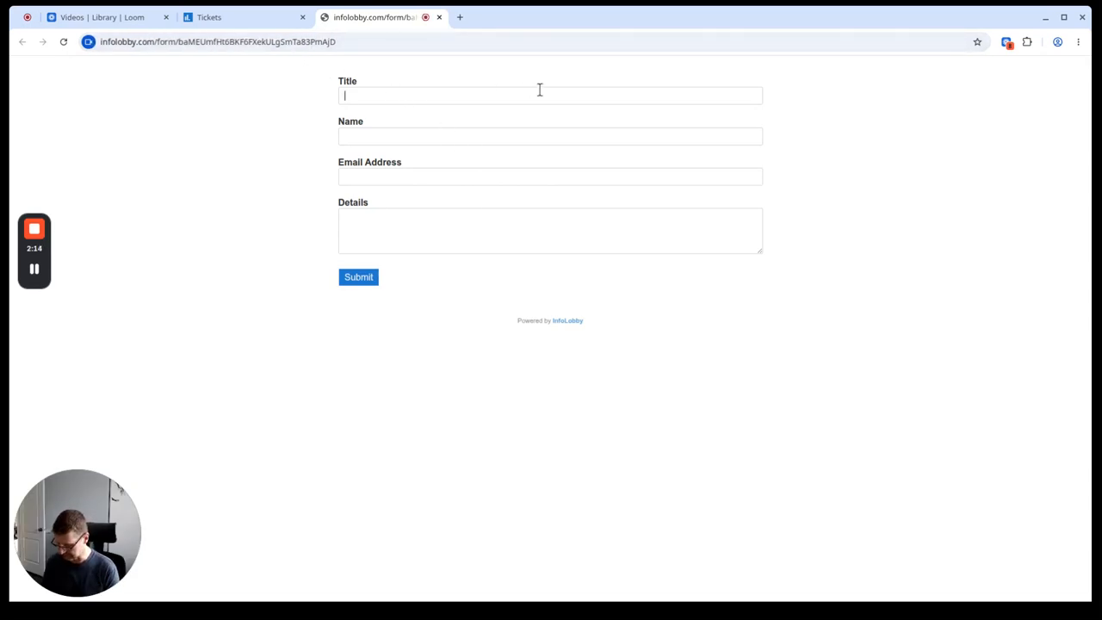
type("Printer Jam,m")
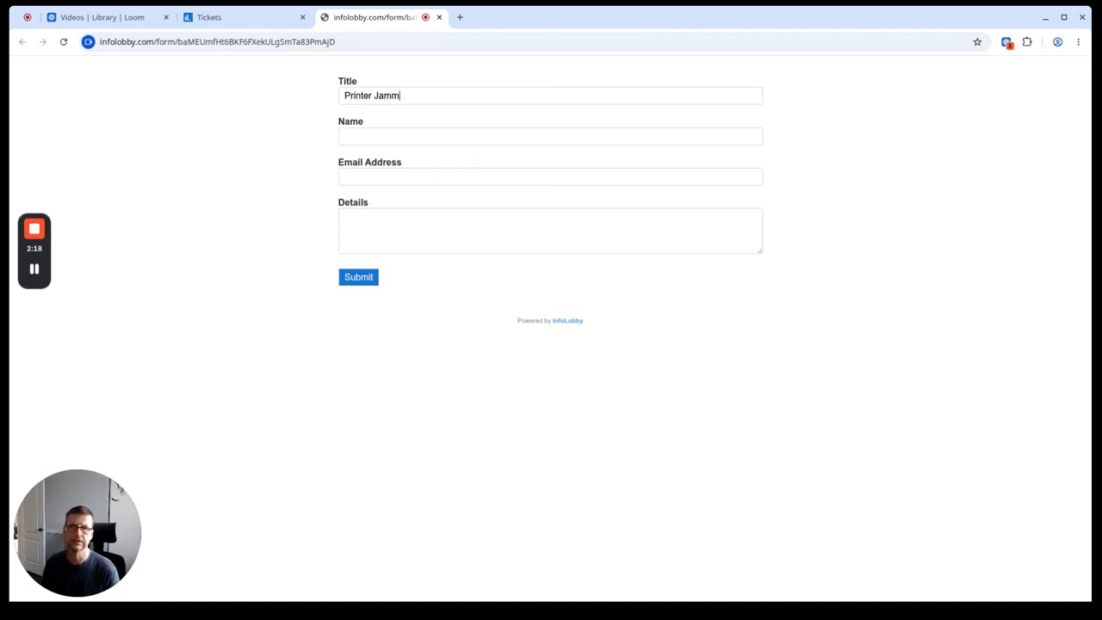
left_click(492, 134)
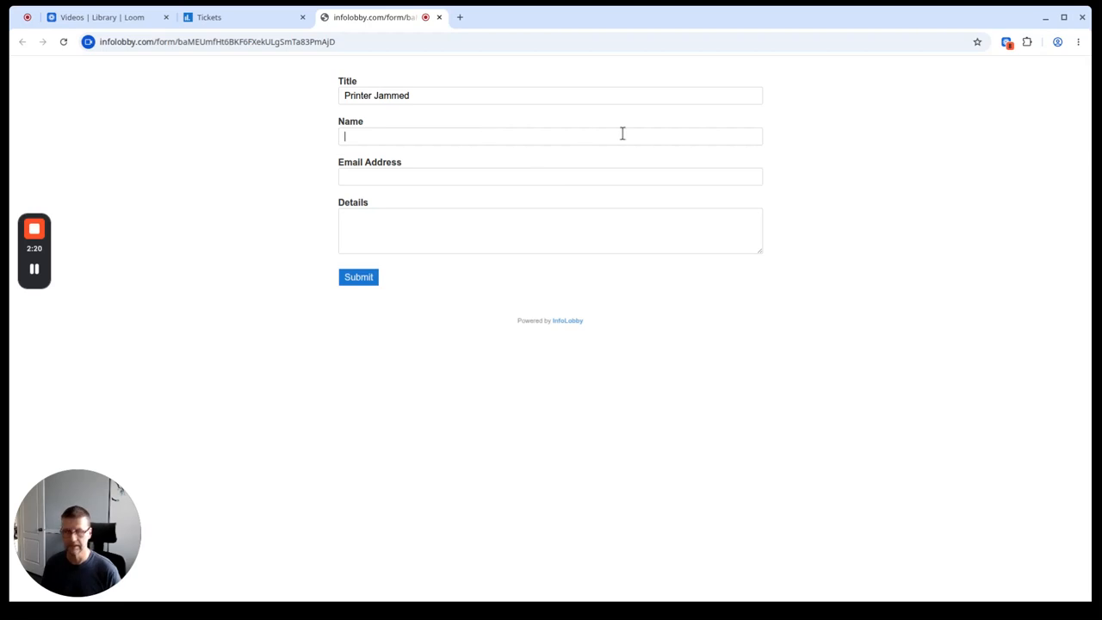
type("Andreas")
key("Tab")
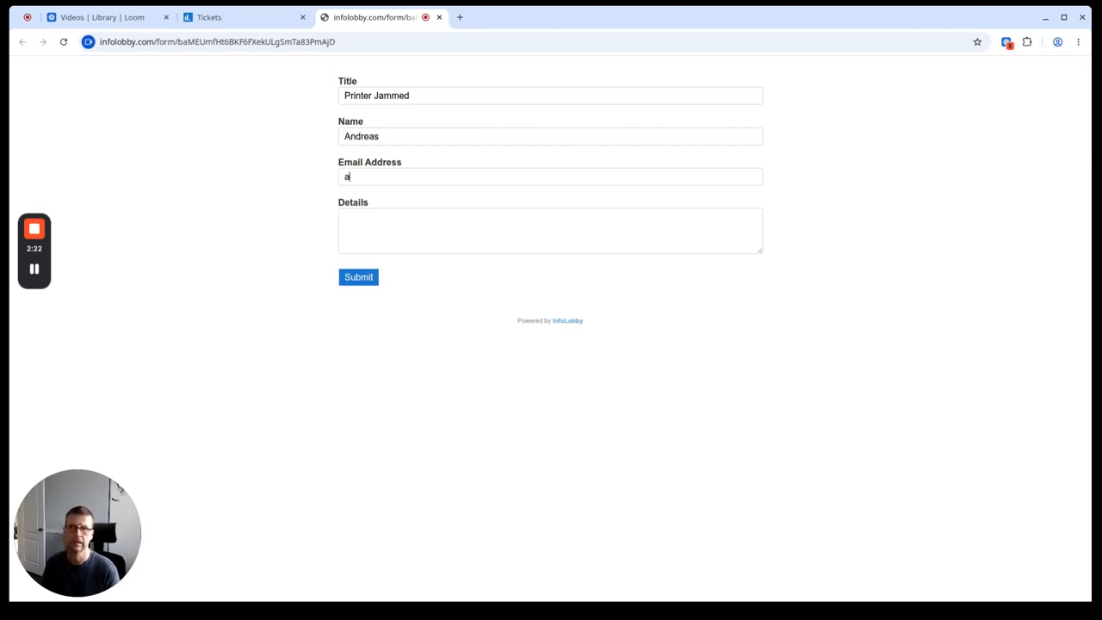
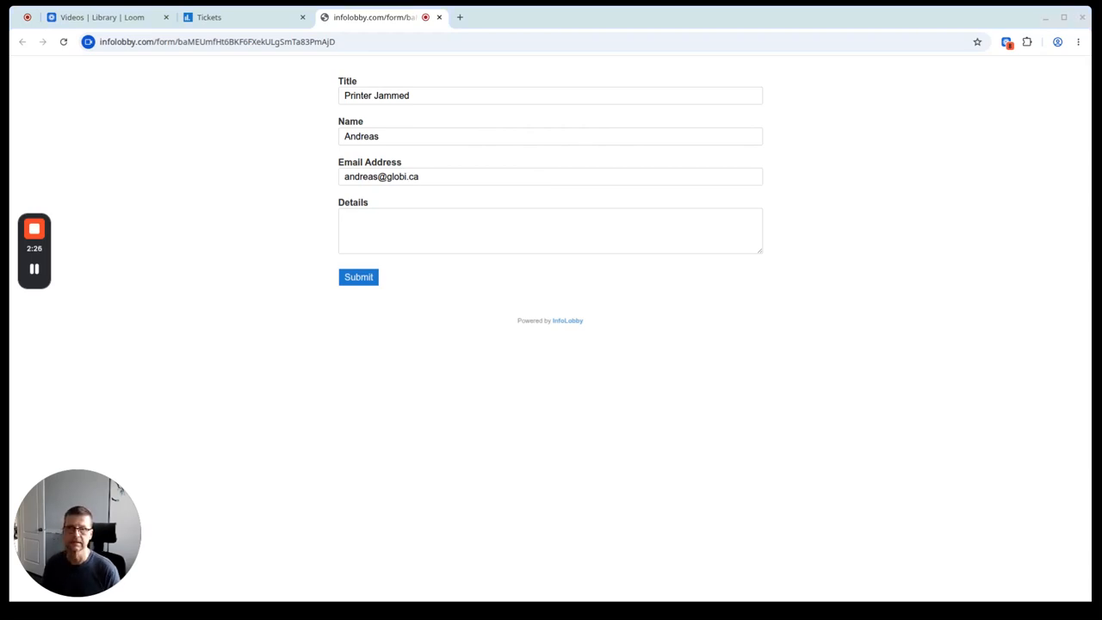
key("Tab")
type("Dignissimos non tempora assumenda qui eligendi. Quidem voluptatem cum enim iure accusamus molestias laboriosam accusamus. Atque adipisci recusandae repellendus eveniet occaecati. Nobis ratione et officia. Qui fuga officiis quo enim praesentium ratione cumque.")
left_click(359, 278)
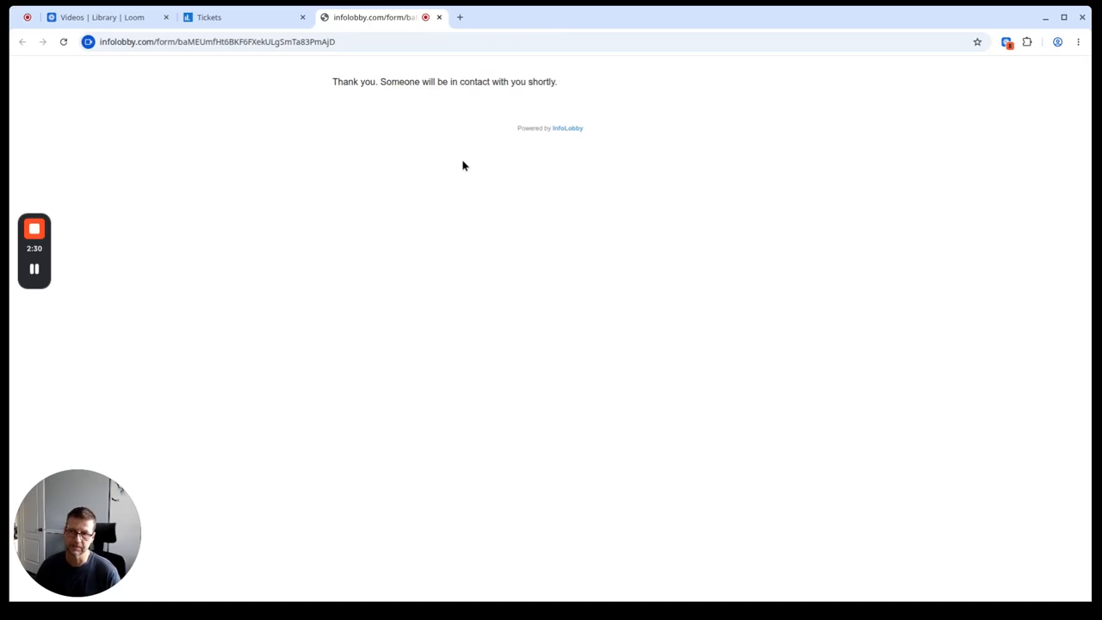
Step: Back in the Tickets table, view the Printer Jammed record, then return to the list
left_click(239, 21)
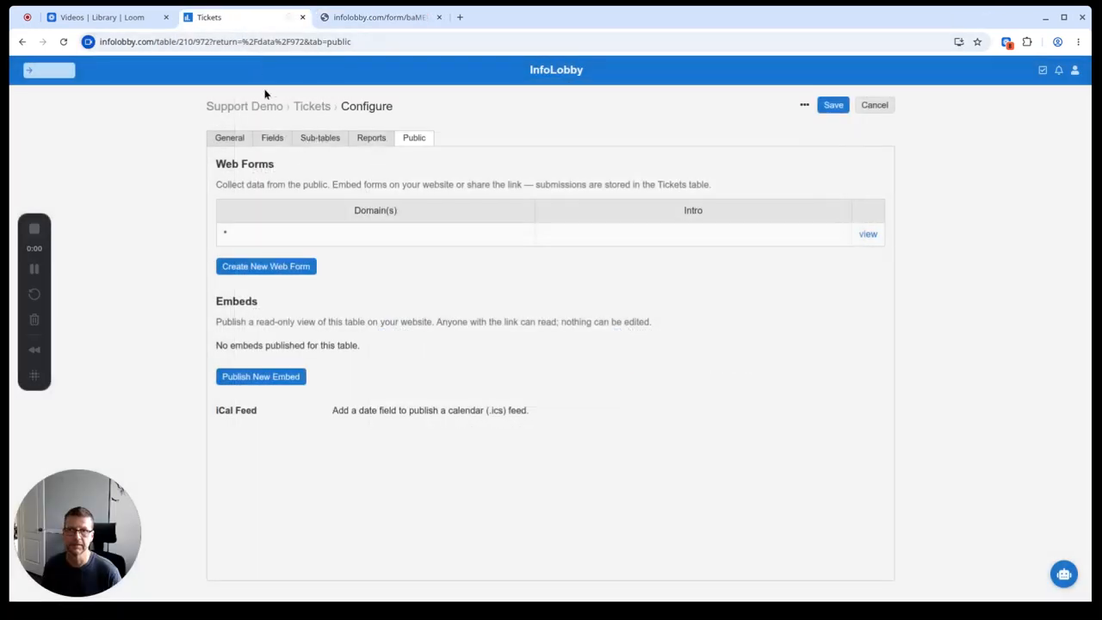
left_click(312, 106)
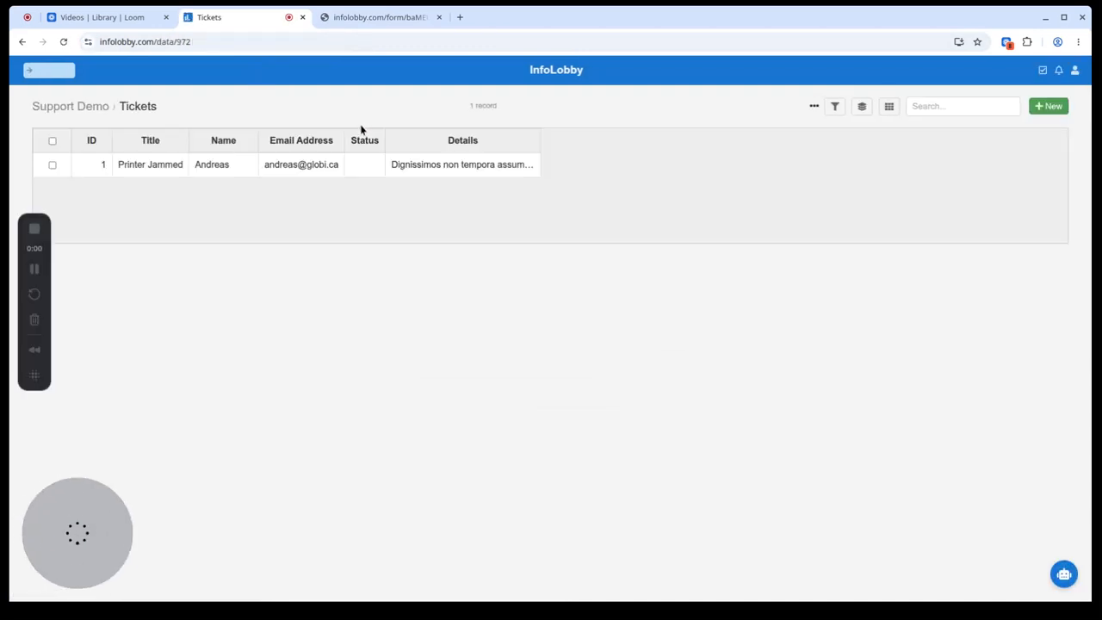
left_click(423, 167)
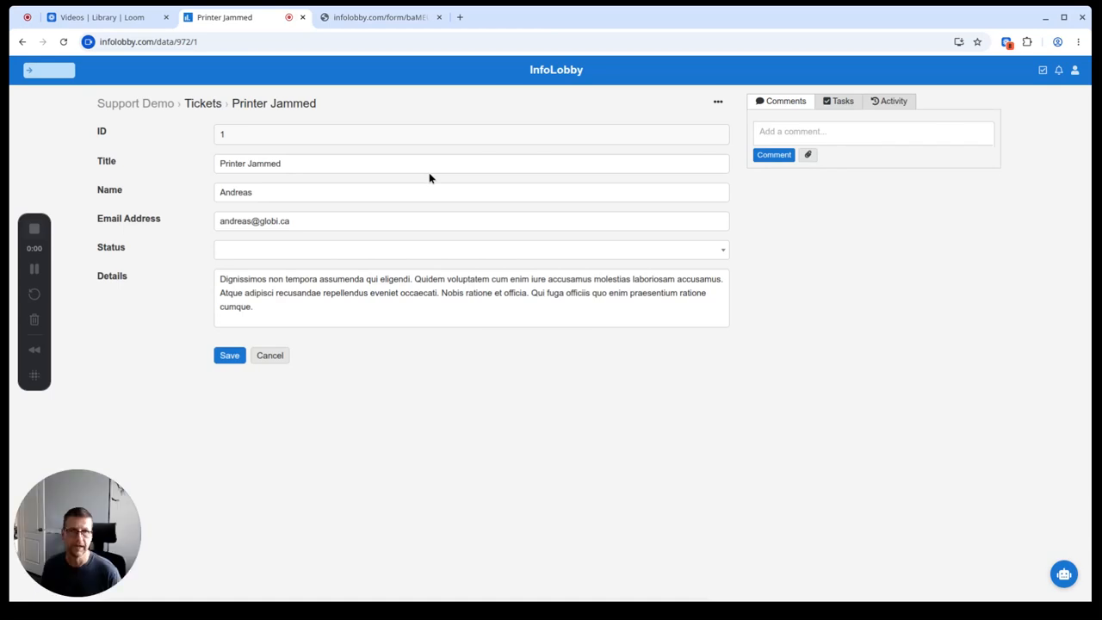
left_click(215, 105)
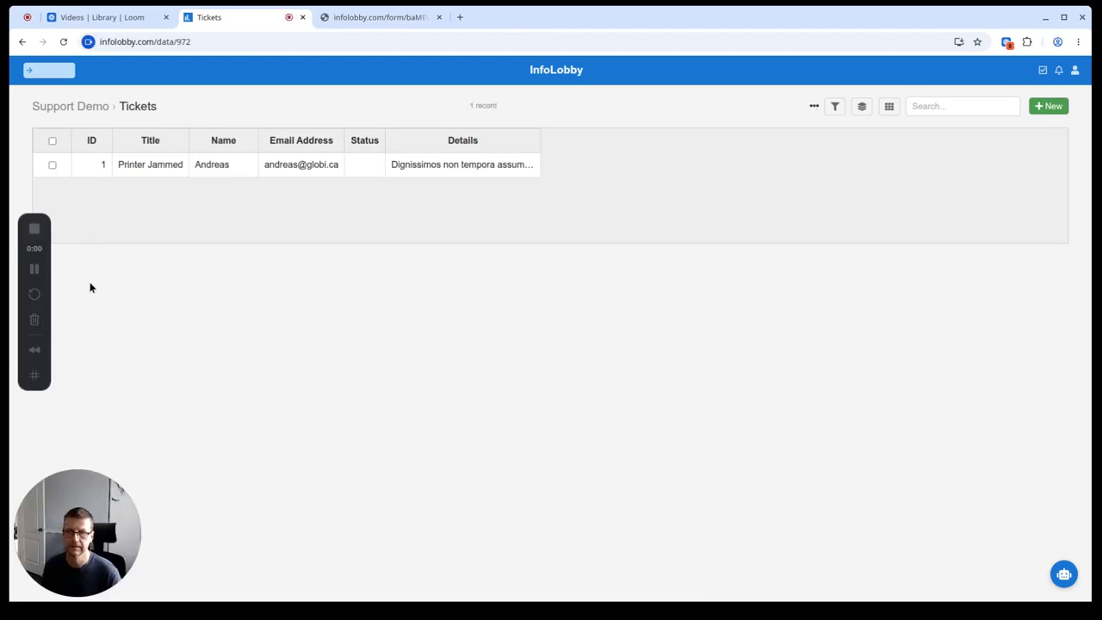
Step: In the Tickets General settings, choose the SMTP account for Allow Email and save
left_click(813, 105)
left_click(839, 130)
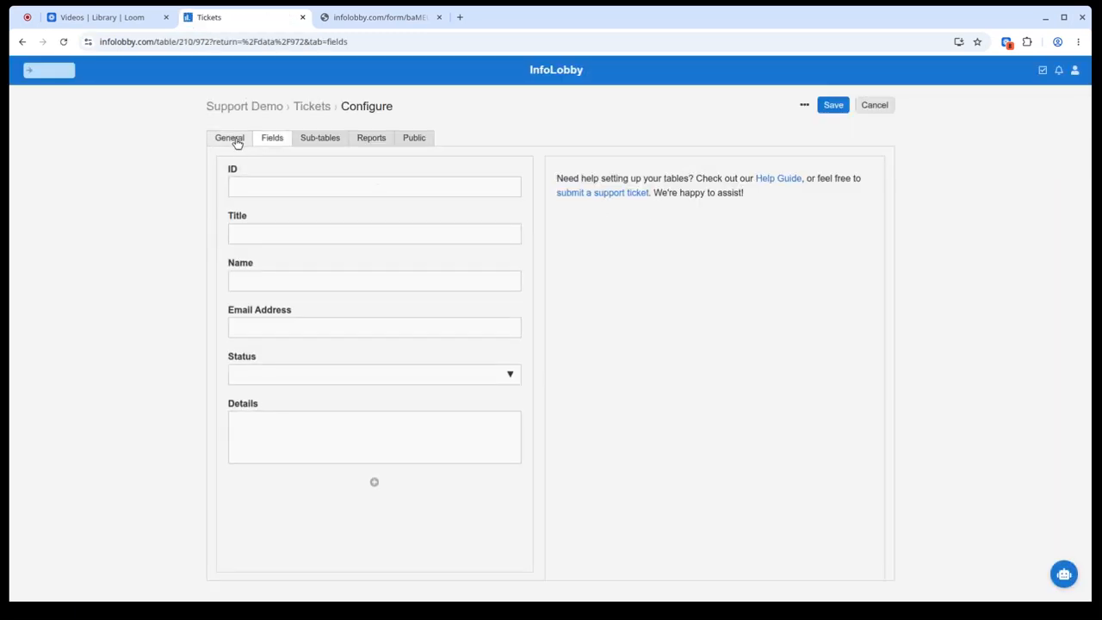
left_click(233, 139)
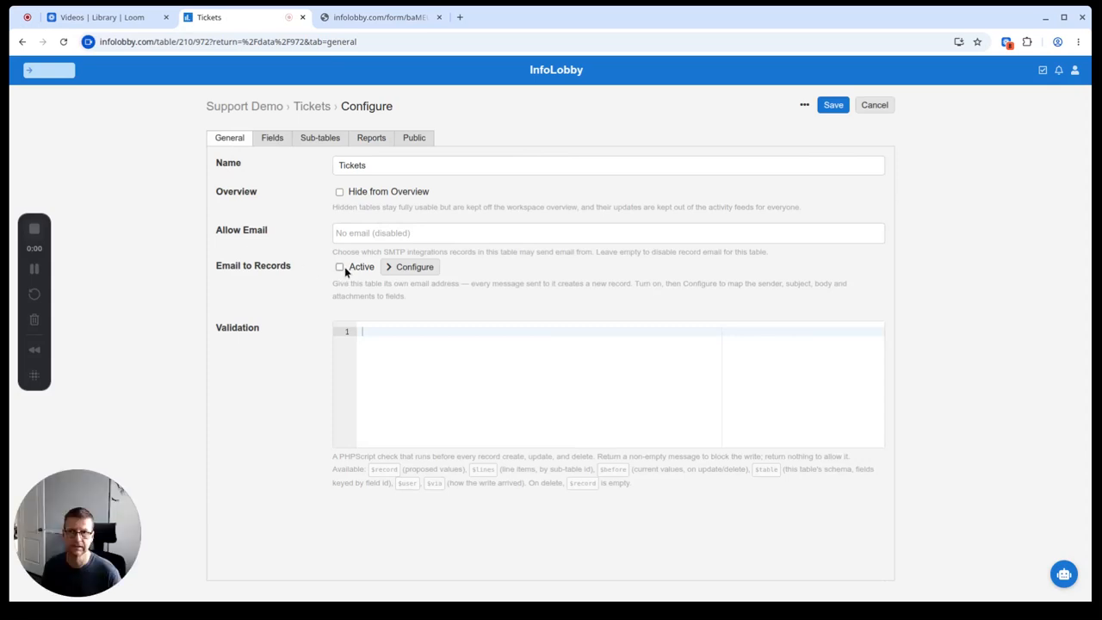
left_click(366, 235)
left_click(382, 254)
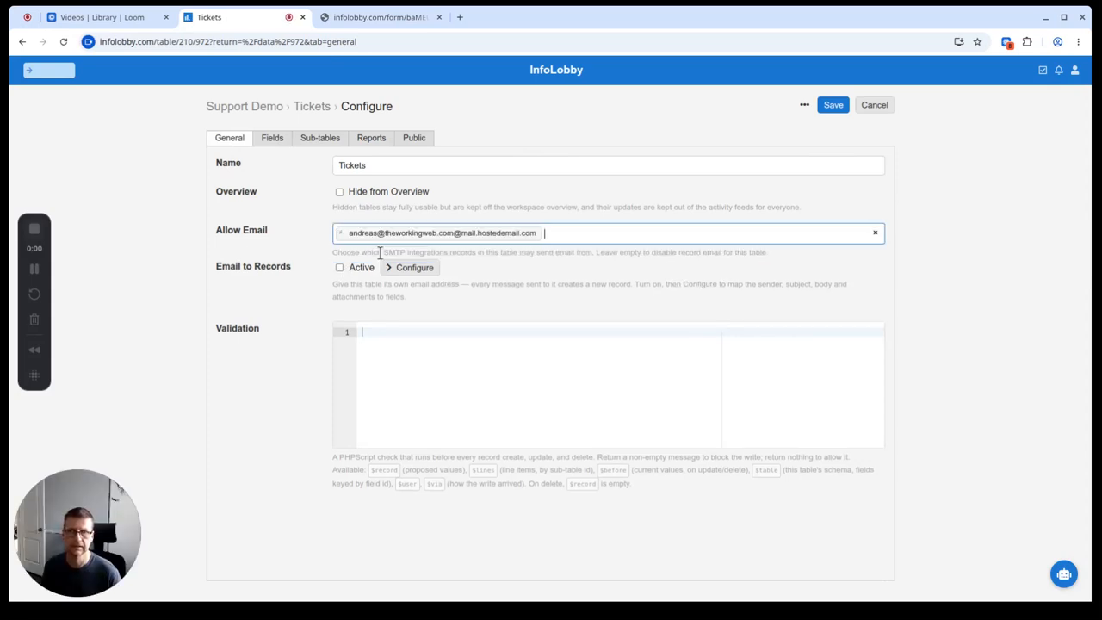
left_click(832, 107)
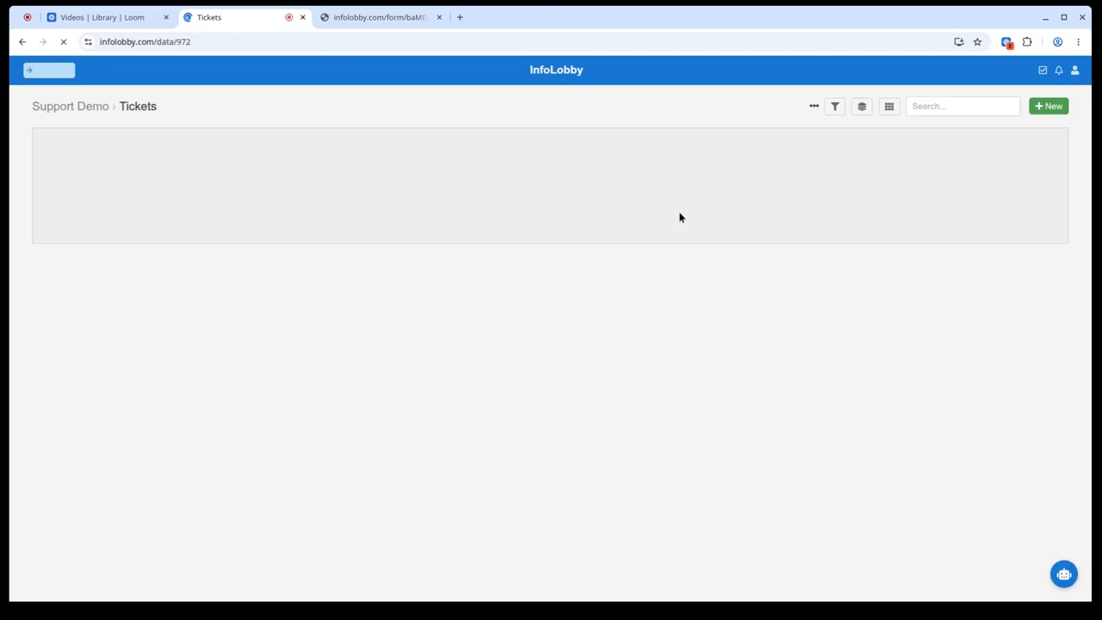
Step: Open the Printer Jammed ticket and begin an email with a pasted body paragraph
left_click(285, 168)
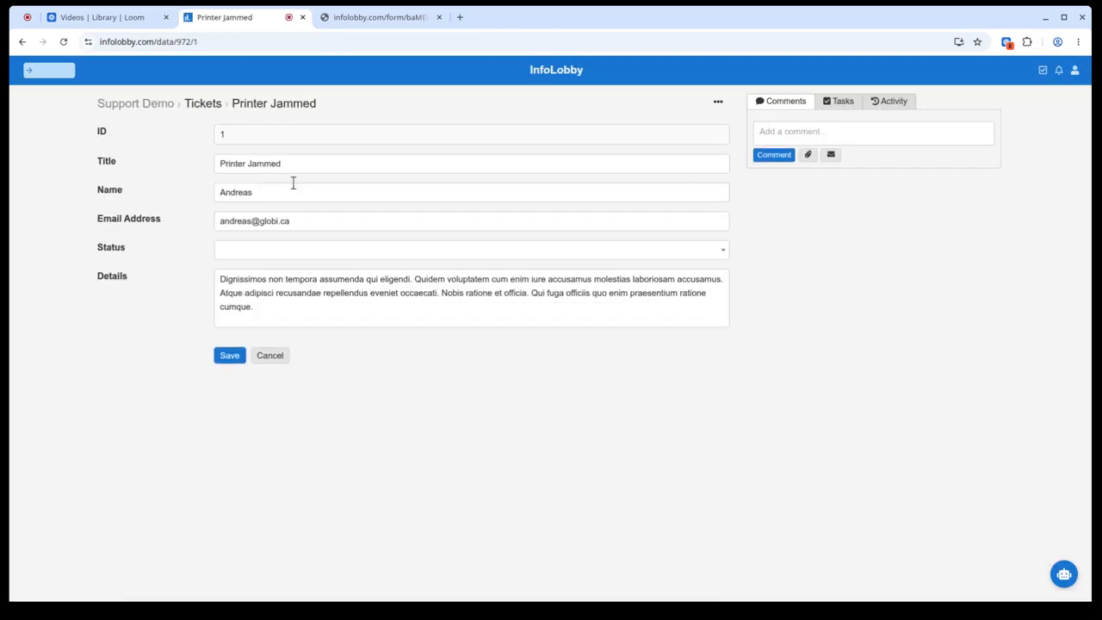
left_click(832, 156)
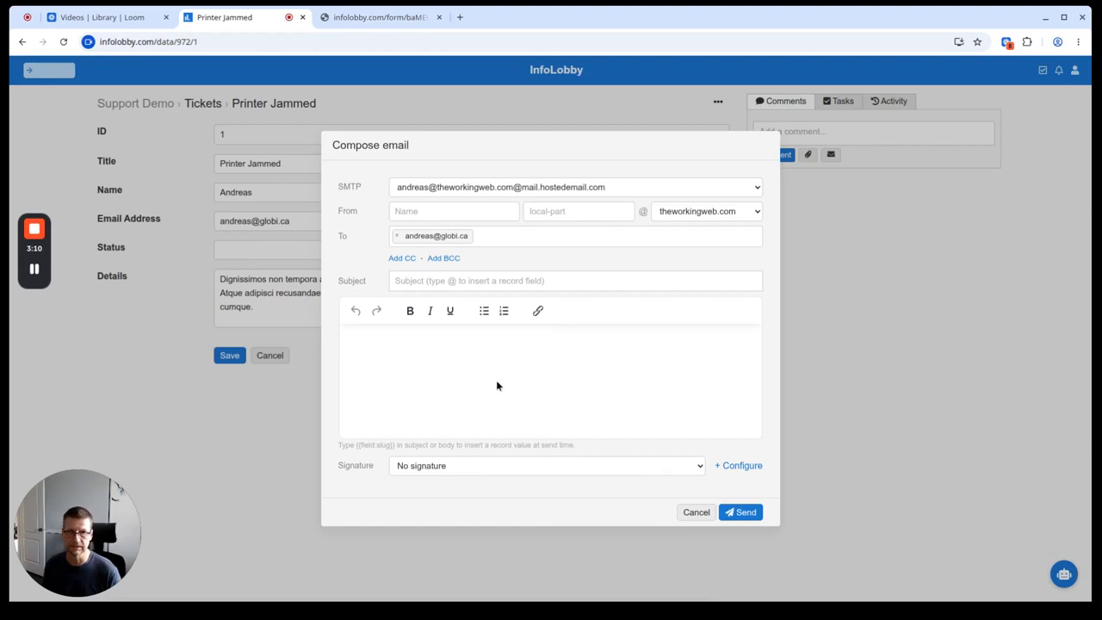
type("w")
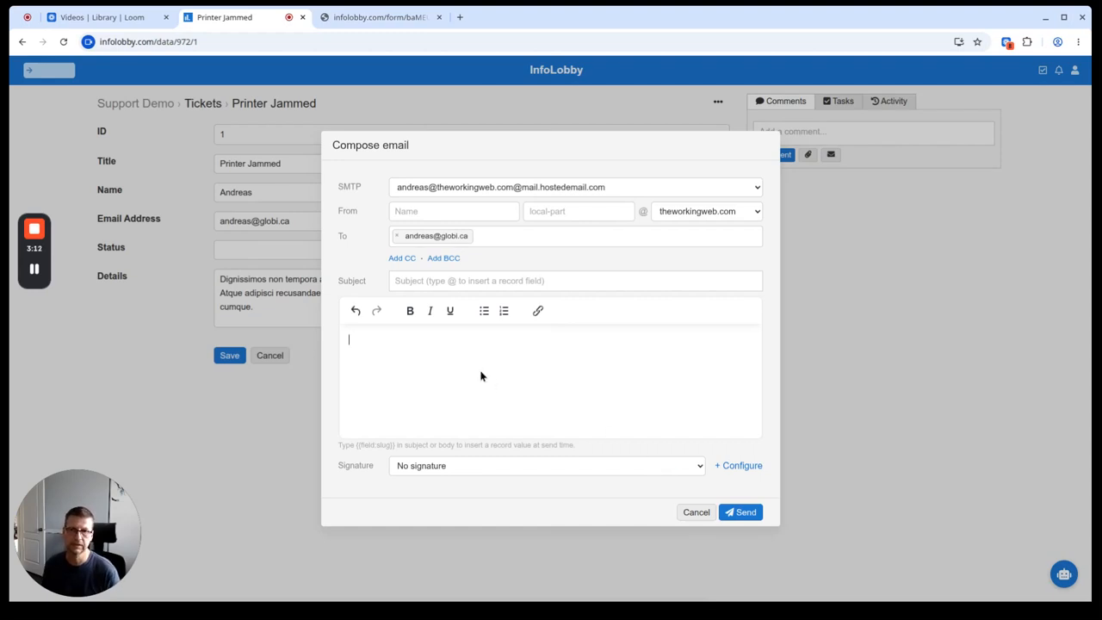
type("Voluptatum hic nisi ad dicta et. Magni omnis voluptas magni qui perferendis praesentium. Mollitia quia inventore corporis quaerat. Omnis suscipit fugit sit pariatur accusantium soluta.")
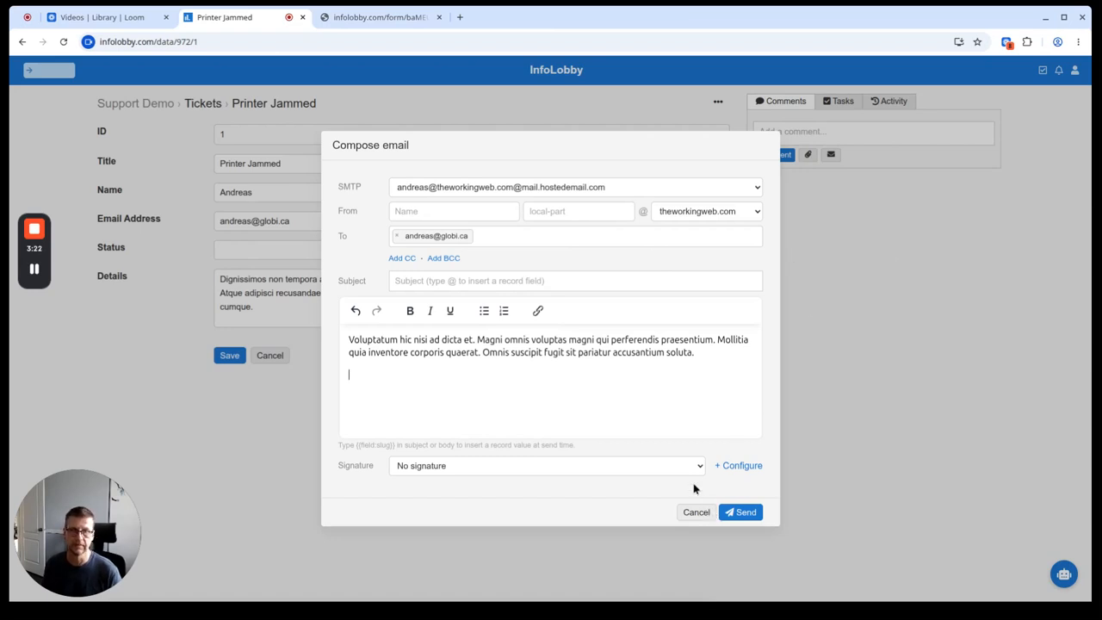
Step: Fill in the sender name and address, subject 'Re; Printer Jammed', and send the email
left_click(449, 214)
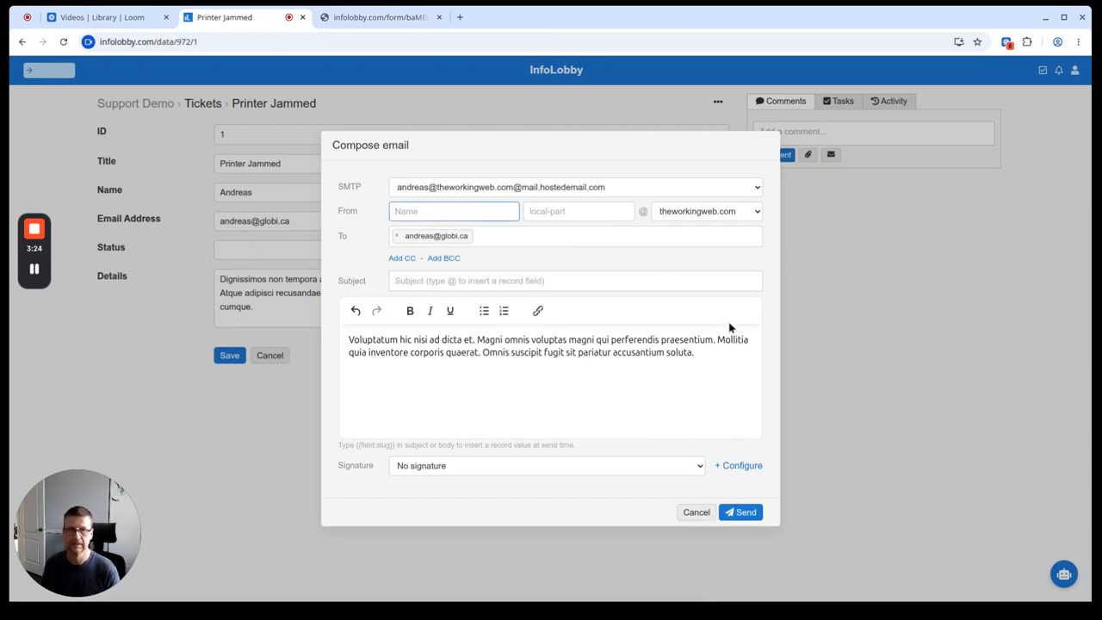
type("Andreas")
key("Tab")
type("nad")
key("BackSpace")
key("BackSpace")
type("andreas")
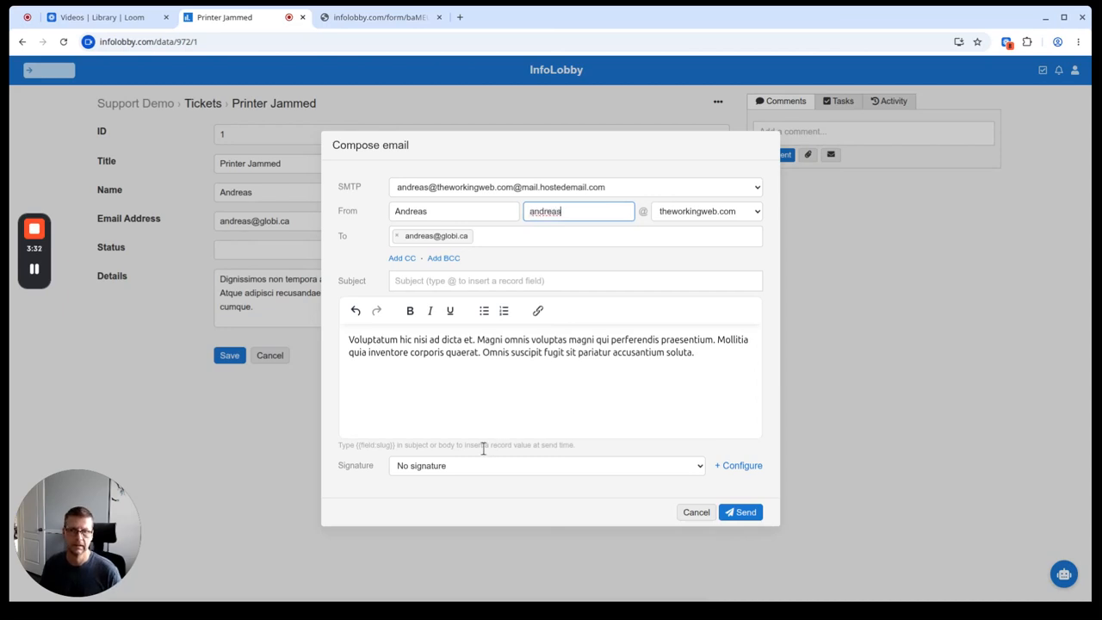
left_click(422, 279)
type("Re")
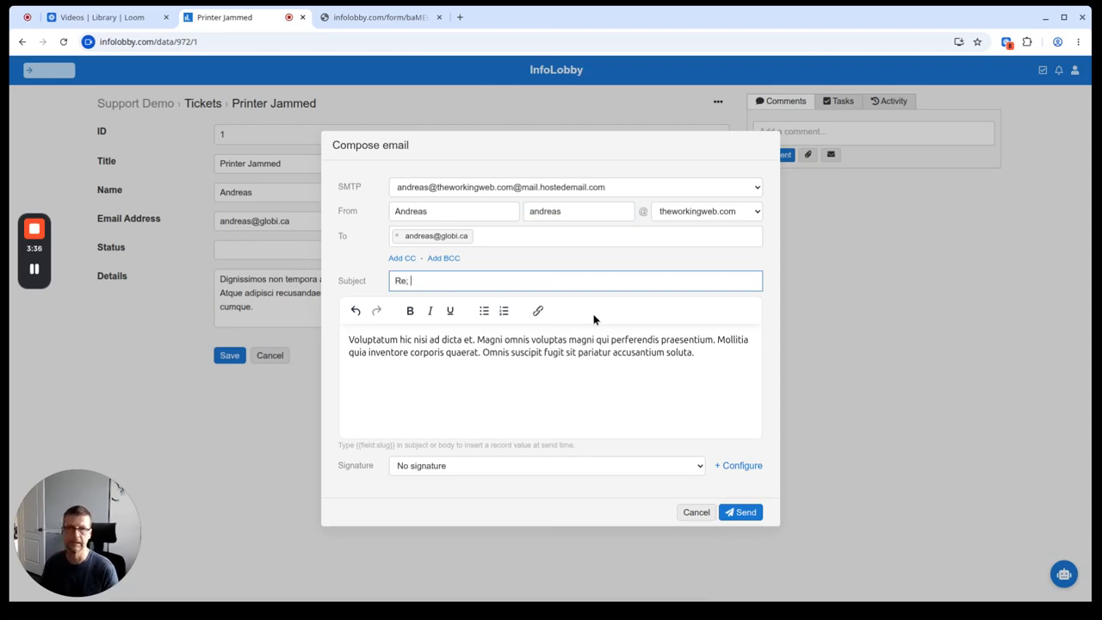
type("; Printer Jammed")
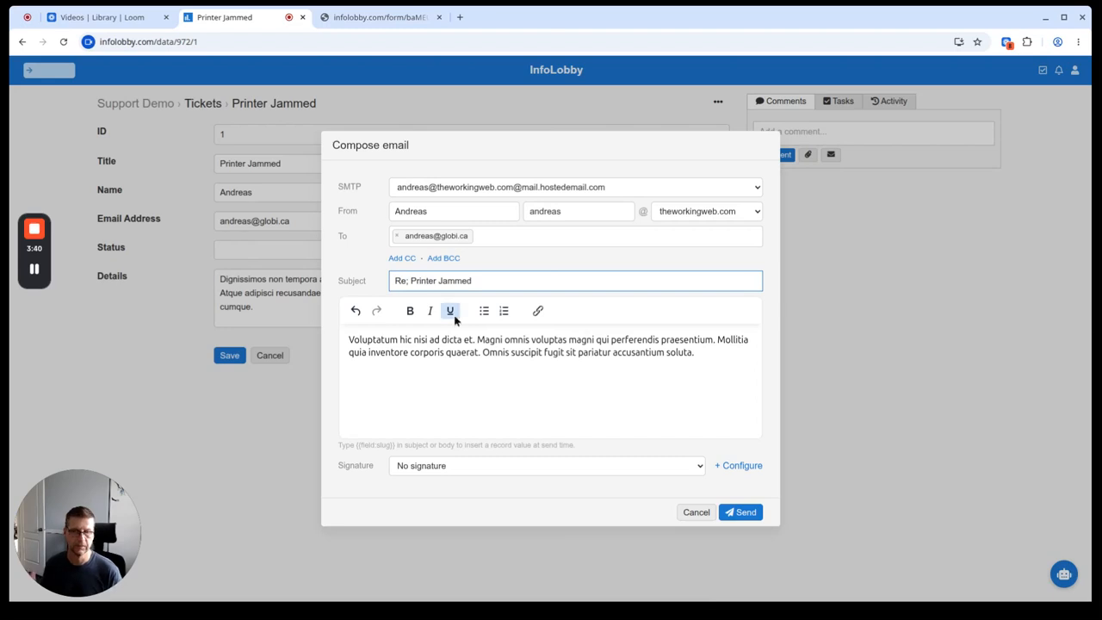
left_click(756, 515)
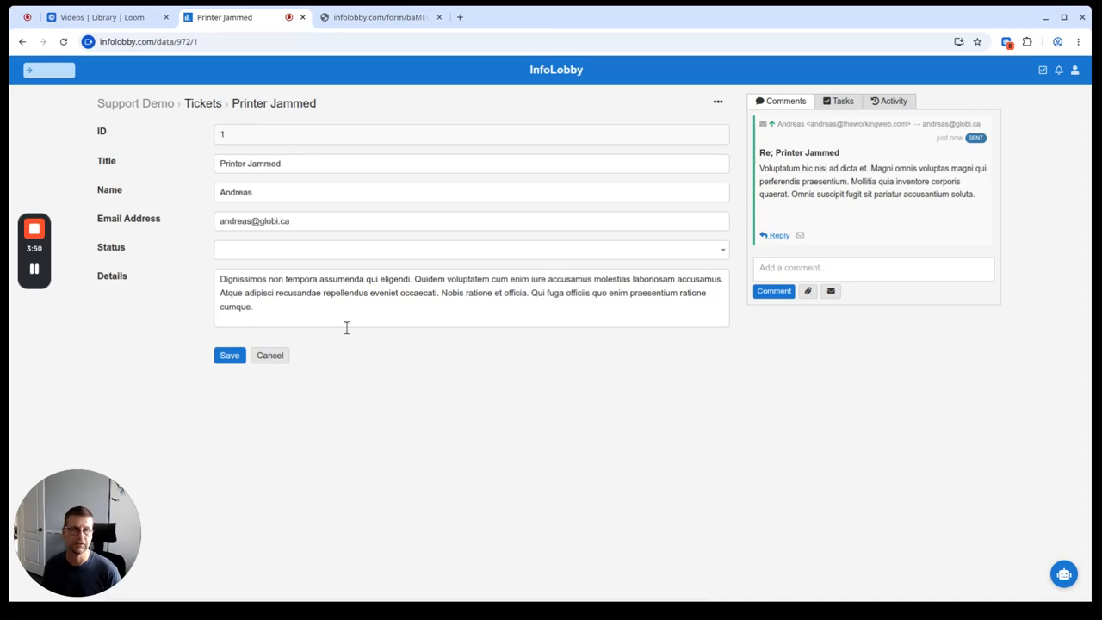
mouse_move(38, 273)
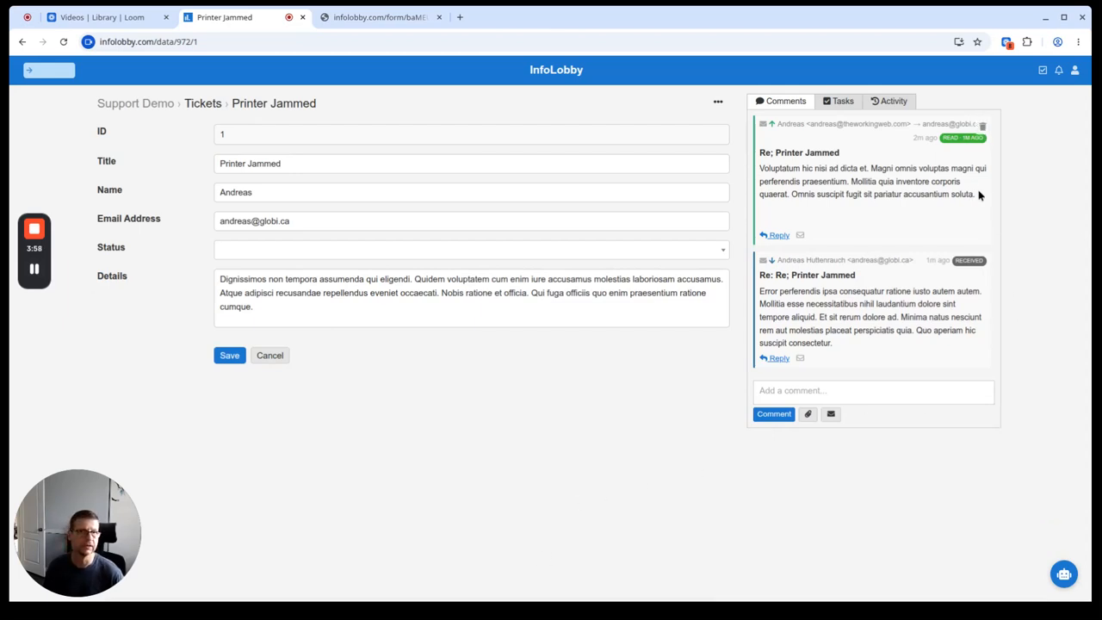
left_click_drag(962, 148, 943, 142)
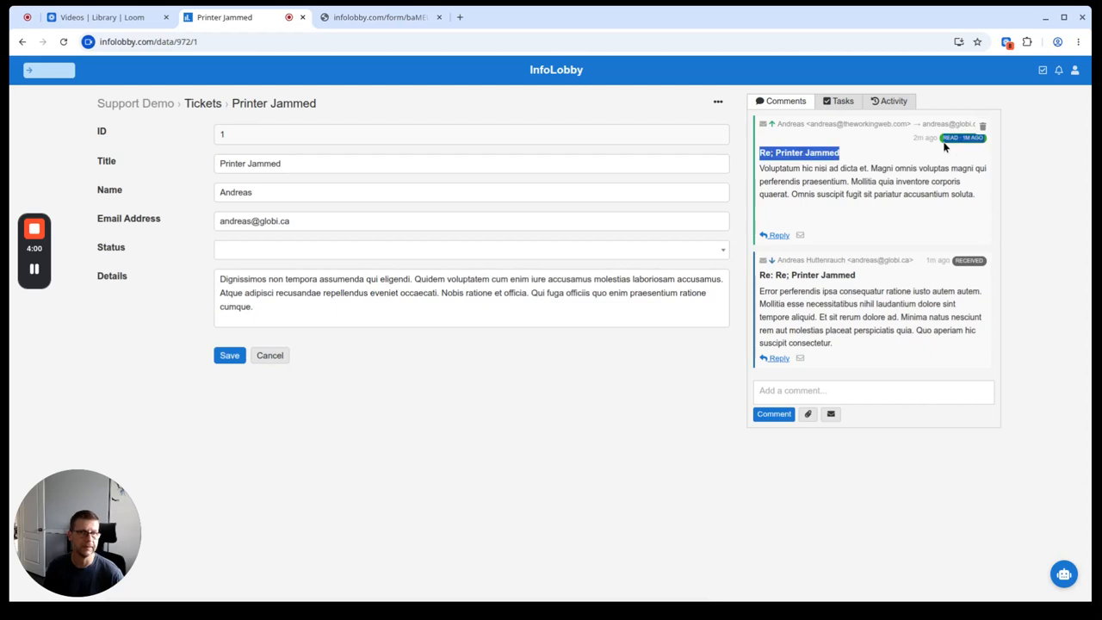
left_click(935, 153)
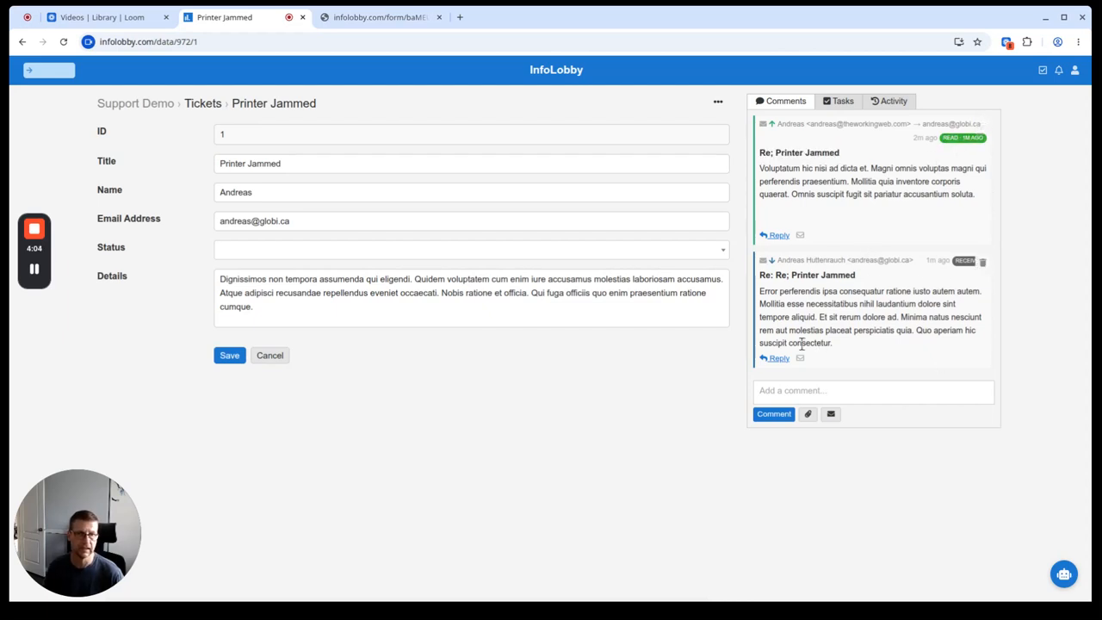
left_click(778, 358)
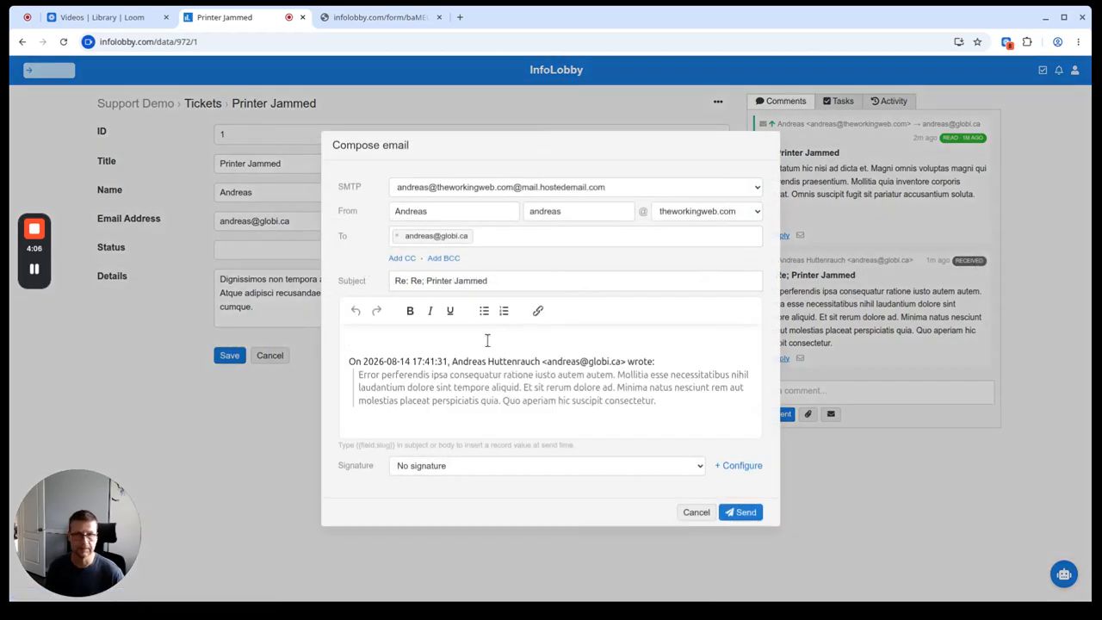
left_click(697, 512)
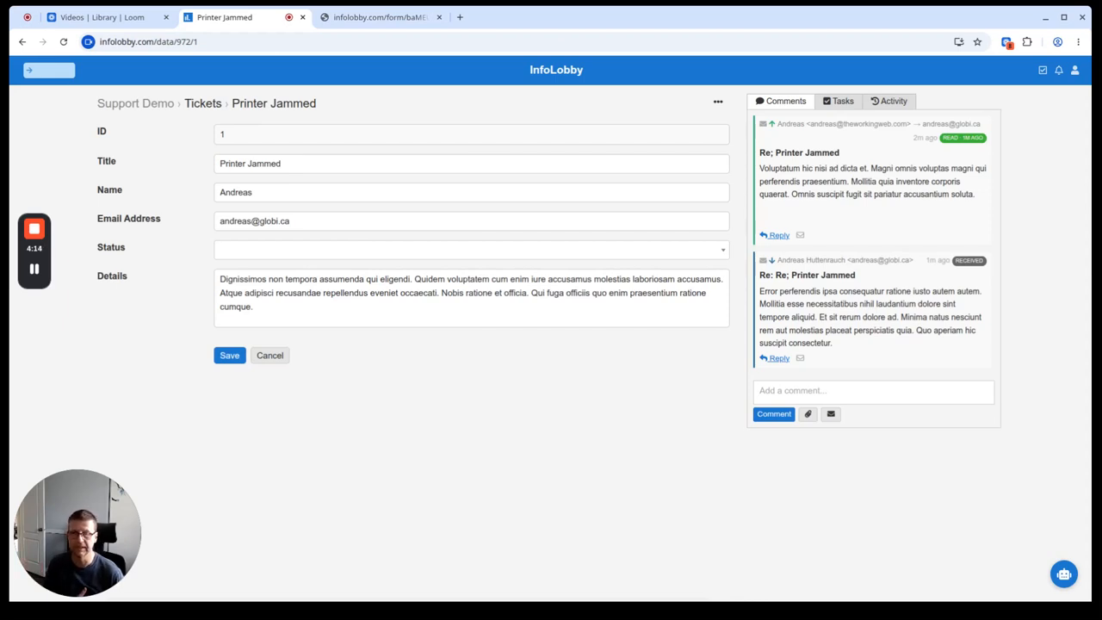
Step: Return to the Tickets list and open the table configuration at its General settings
left_click(346, 252)
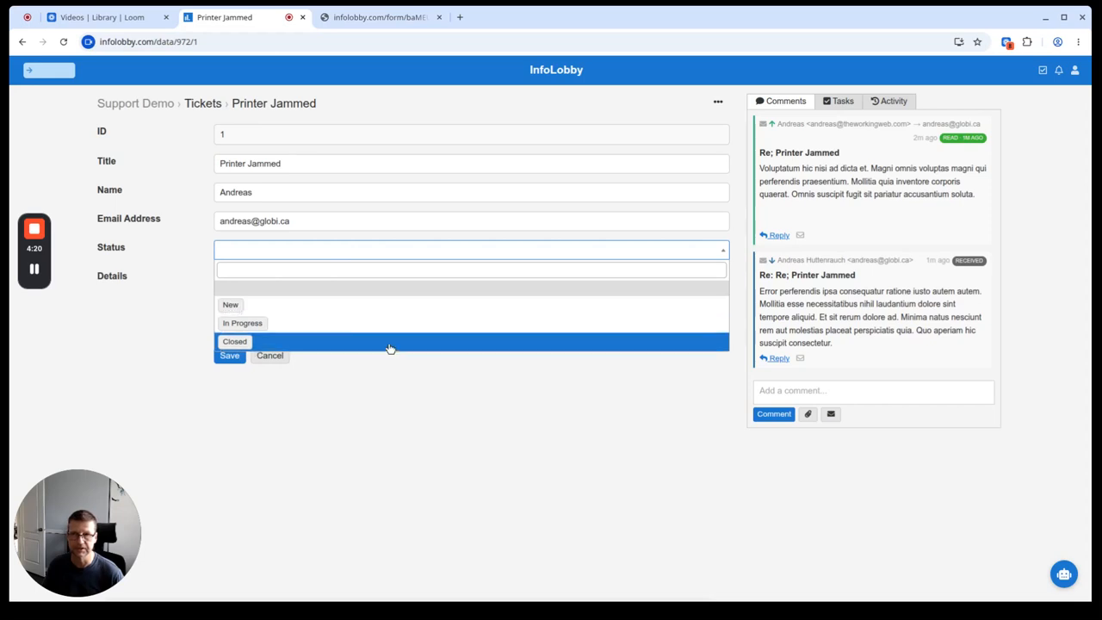
left_click(434, 469)
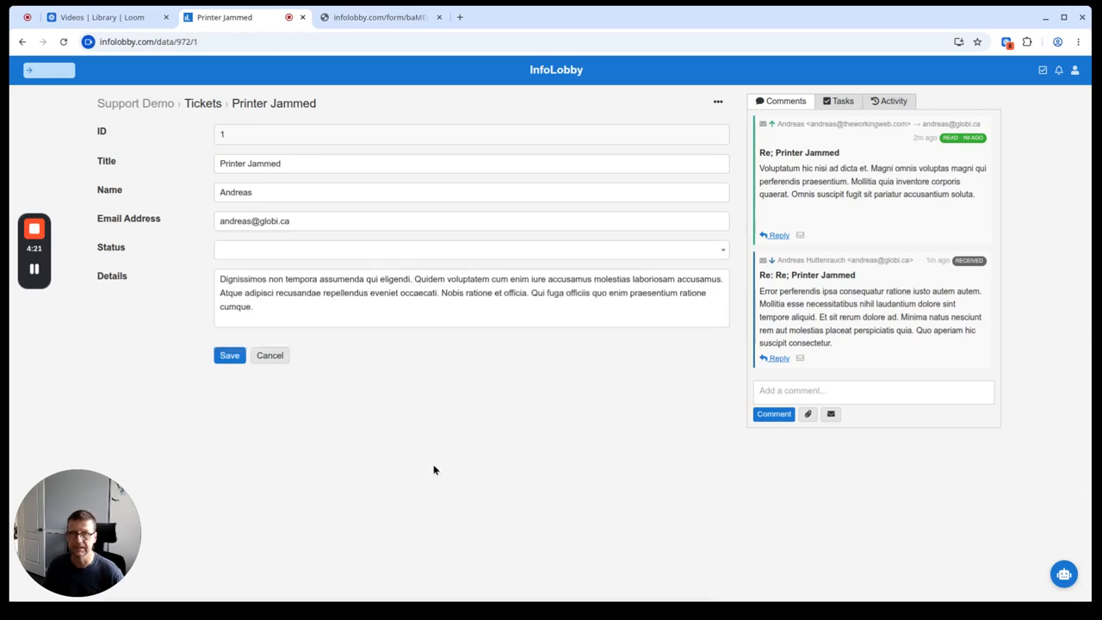
left_click(205, 103)
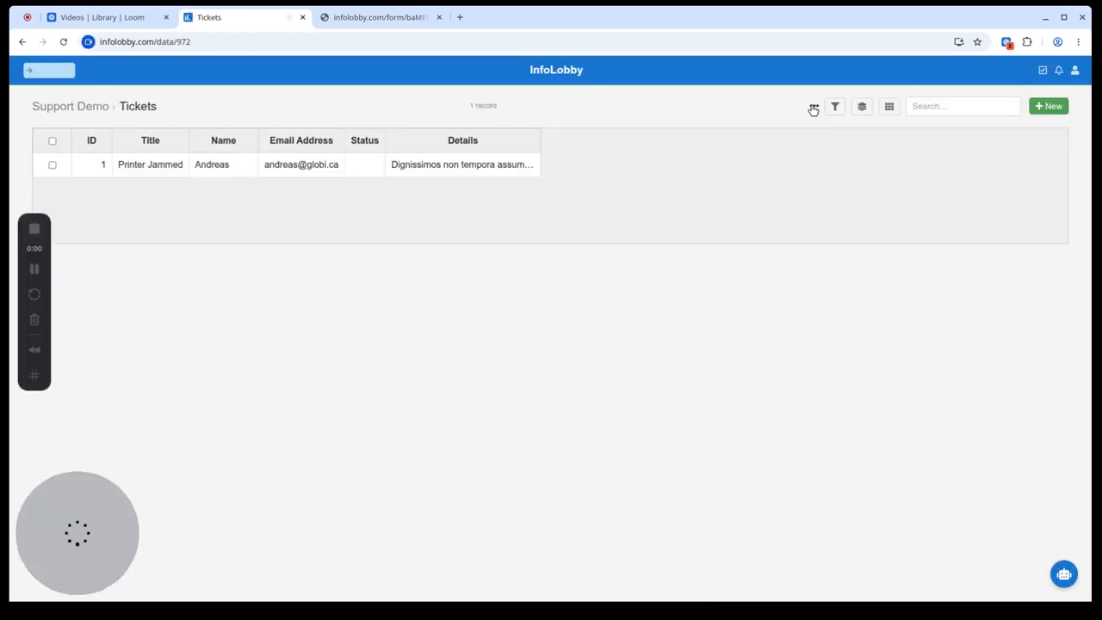
left_click(814, 106)
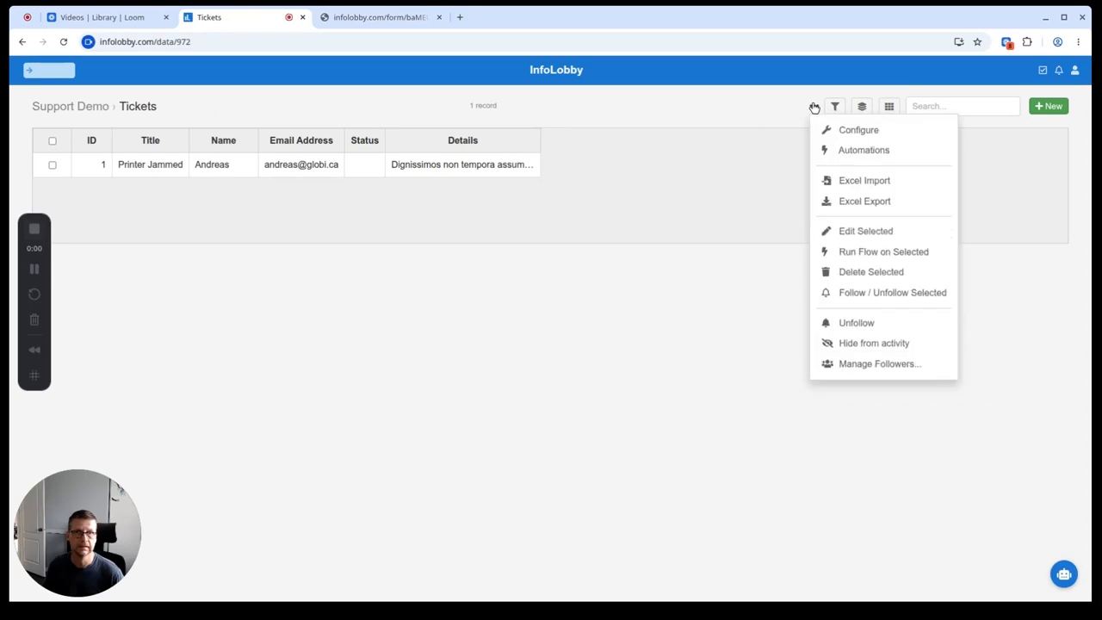
left_click(846, 131)
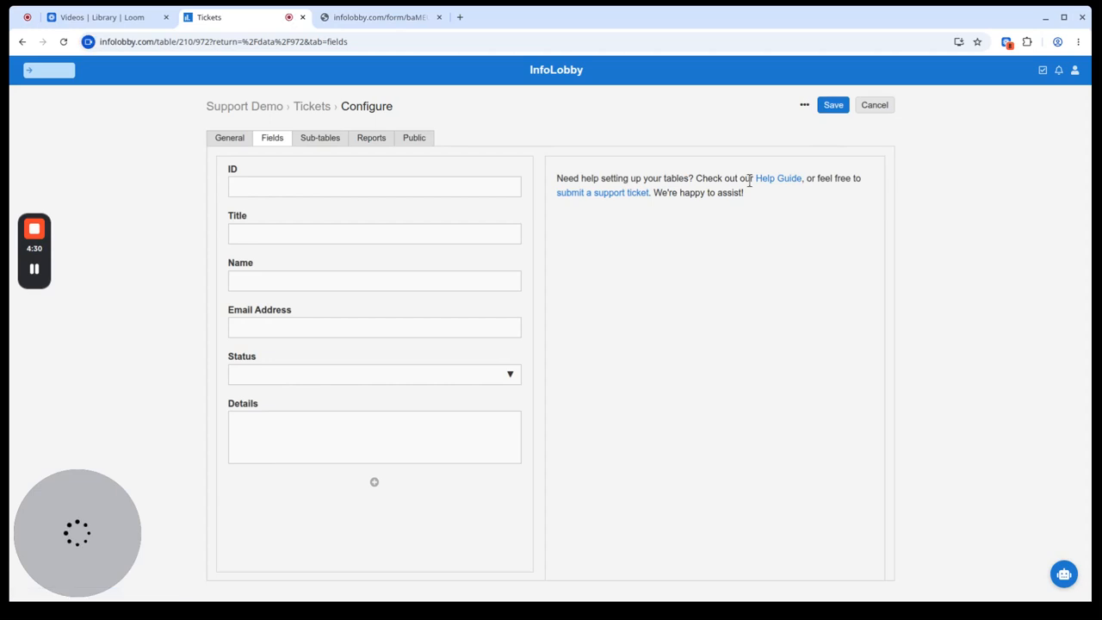
left_click(374, 485)
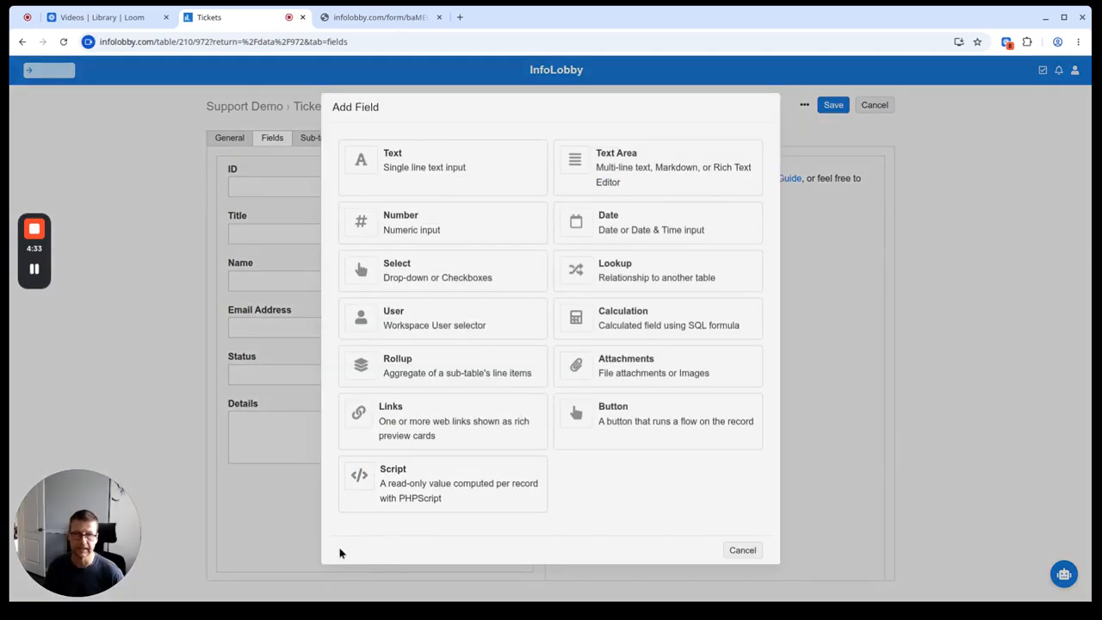
left_click(742, 550)
left_click(232, 139)
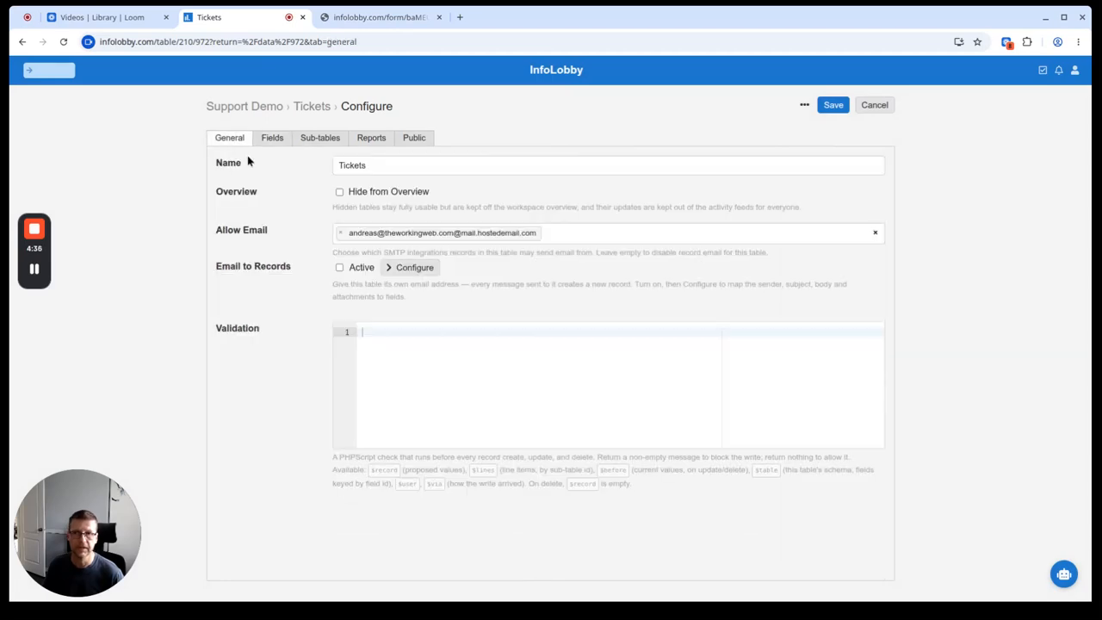
Step: Activate Email to Records for the Tickets table, then go to its field list
left_click(338, 267)
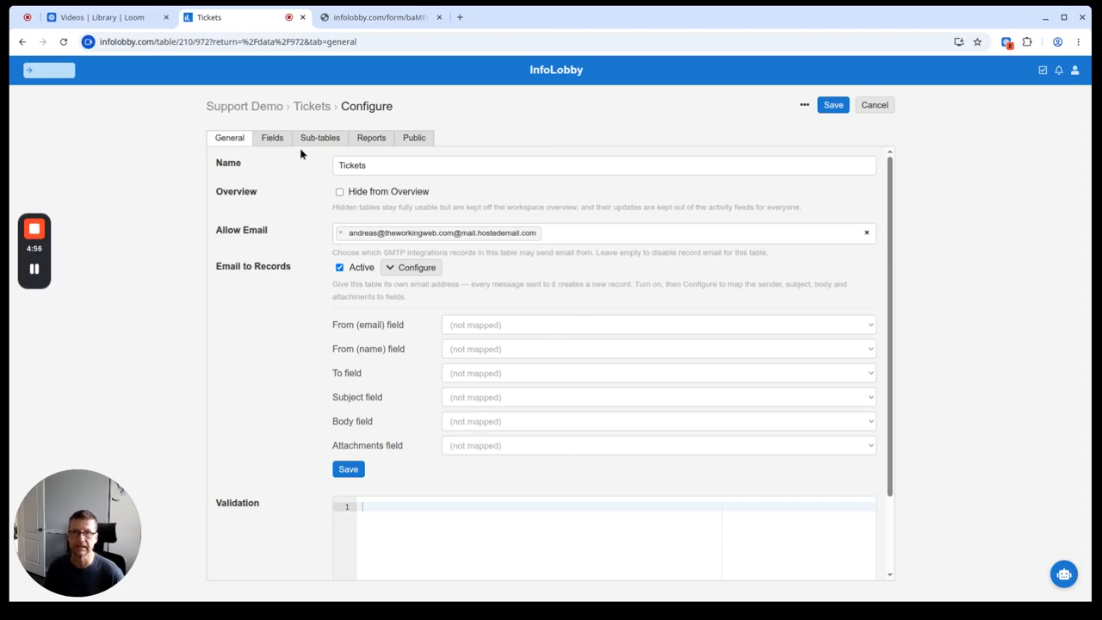
left_click(272, 139)
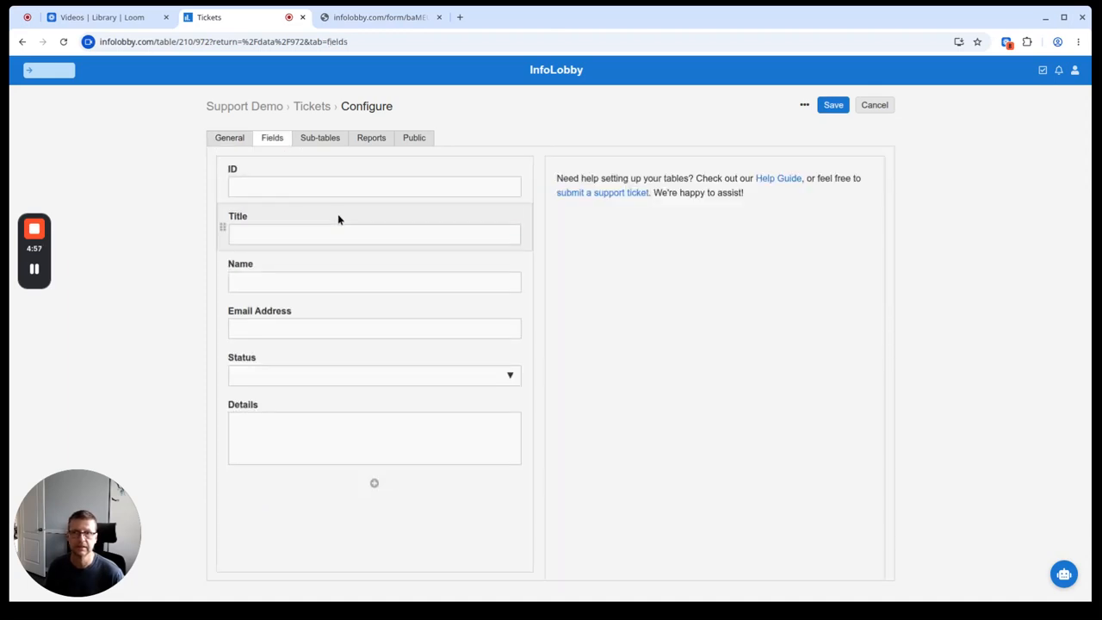
Step: Add and save an Attachments file field on Tickets, then turn off Email to Records in General settings
left_click(373, 483)
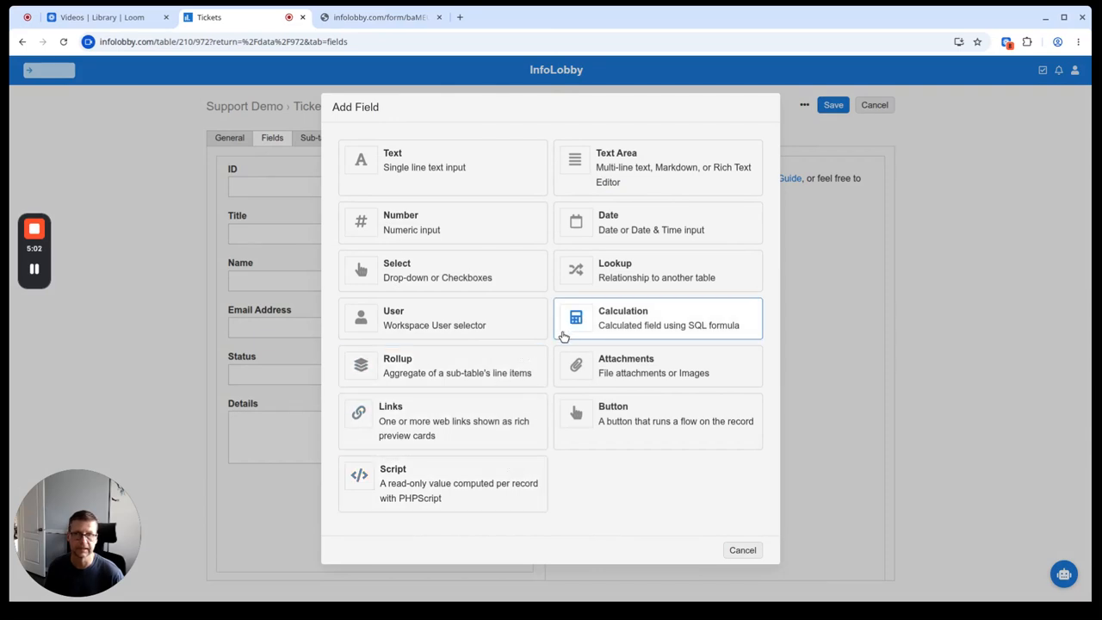
left_click(626, 364)
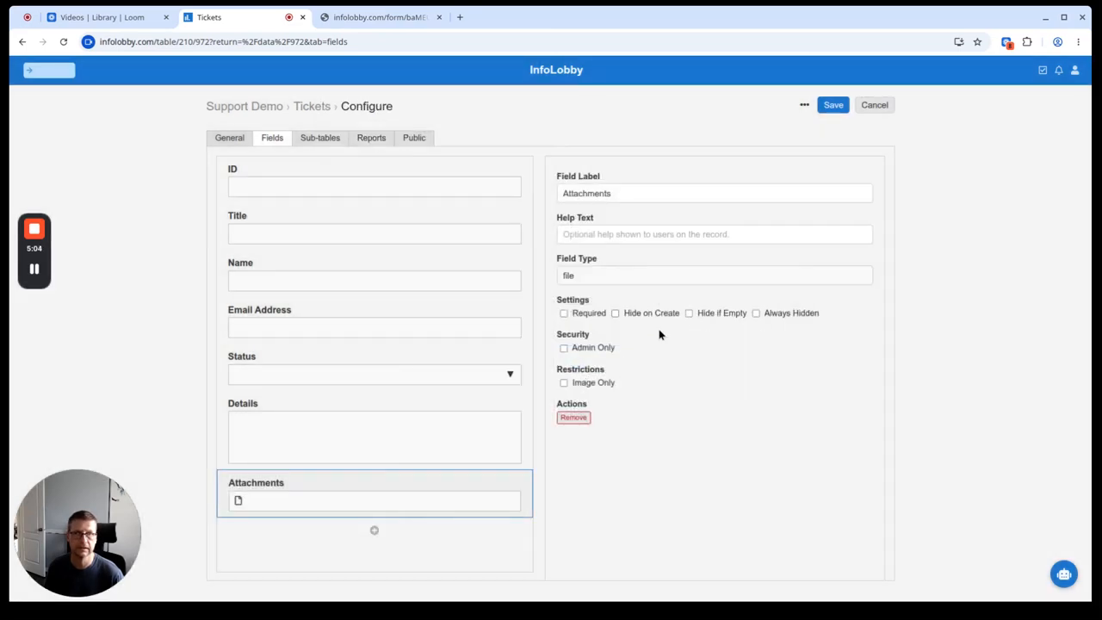
key("ctrl+s")
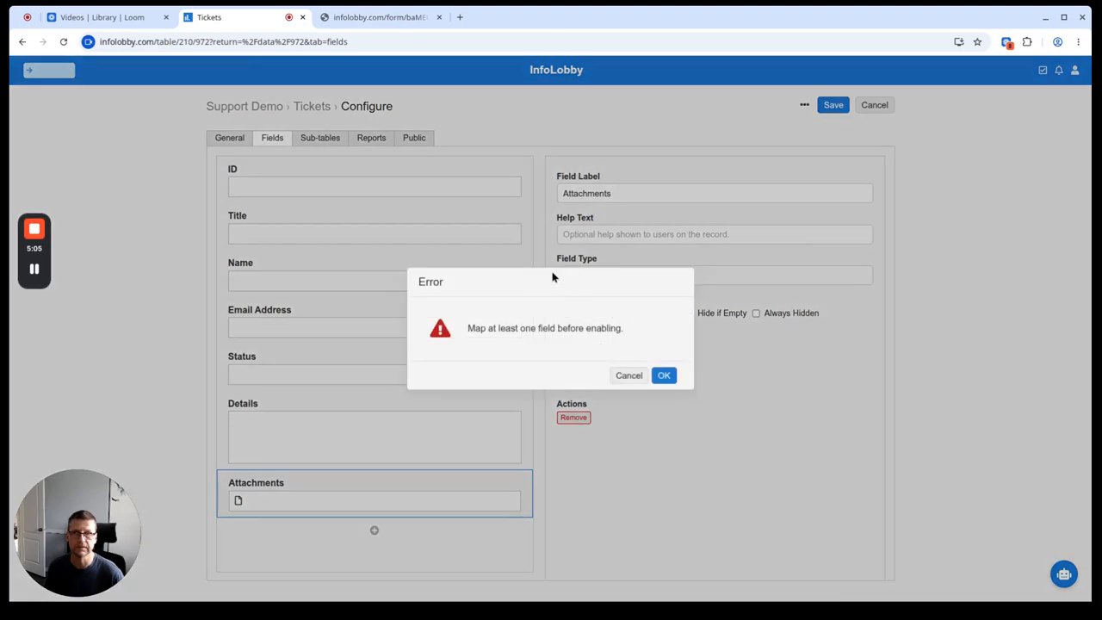
left_click(664, 376)
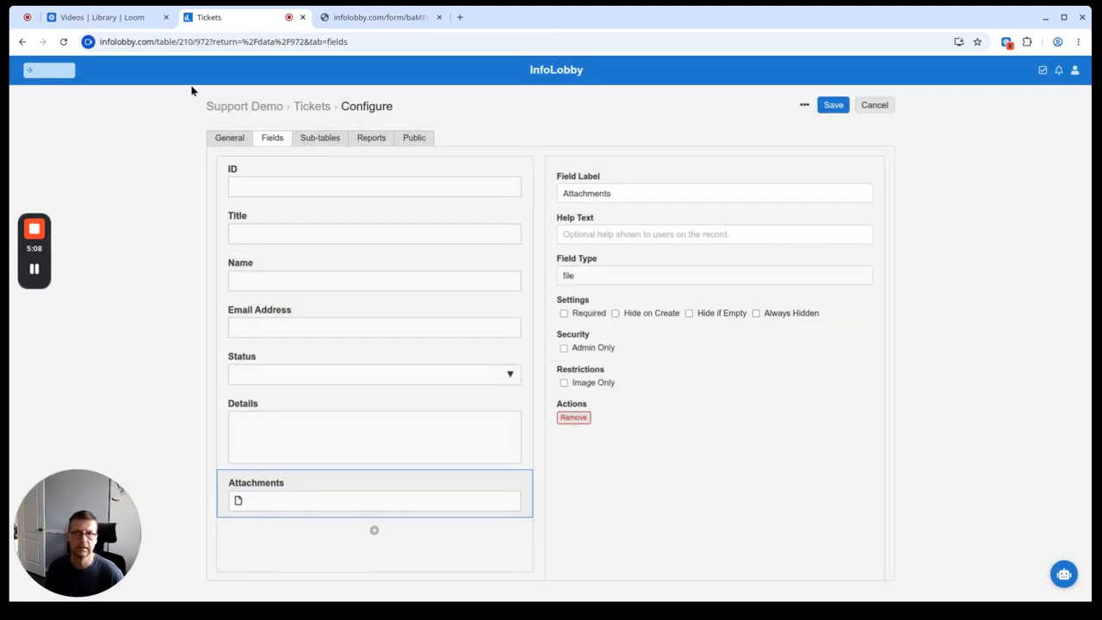
left_click(227, 137)
left_click(339, 268)
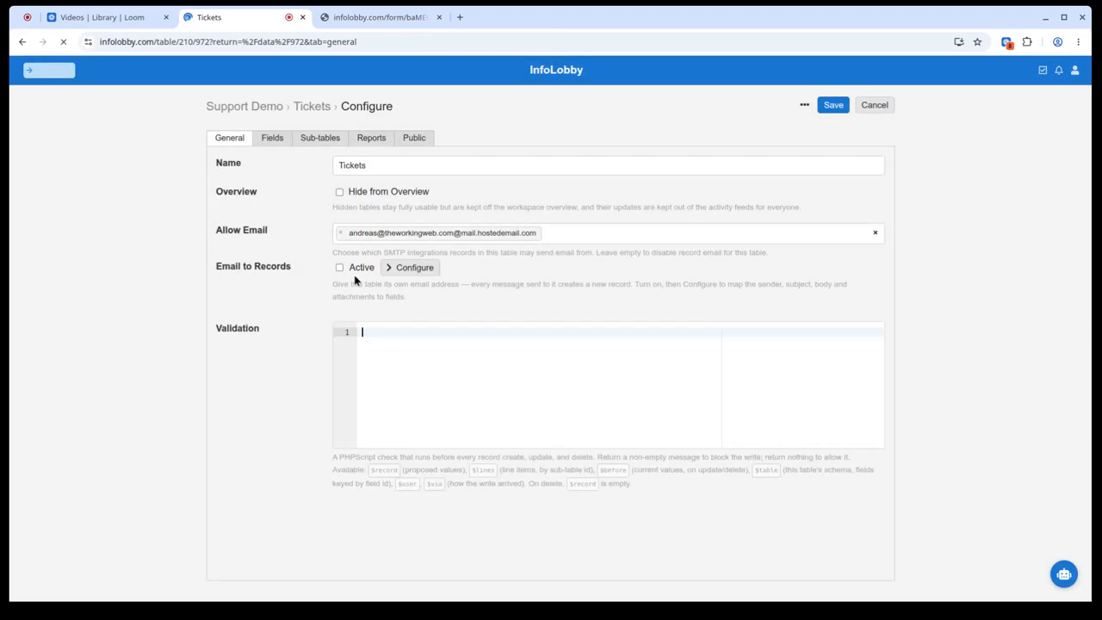
Step: Re-enable Email to Records and map Attachments to Attachments, Body to Details, and Subject to Title
left_click(343, 268)
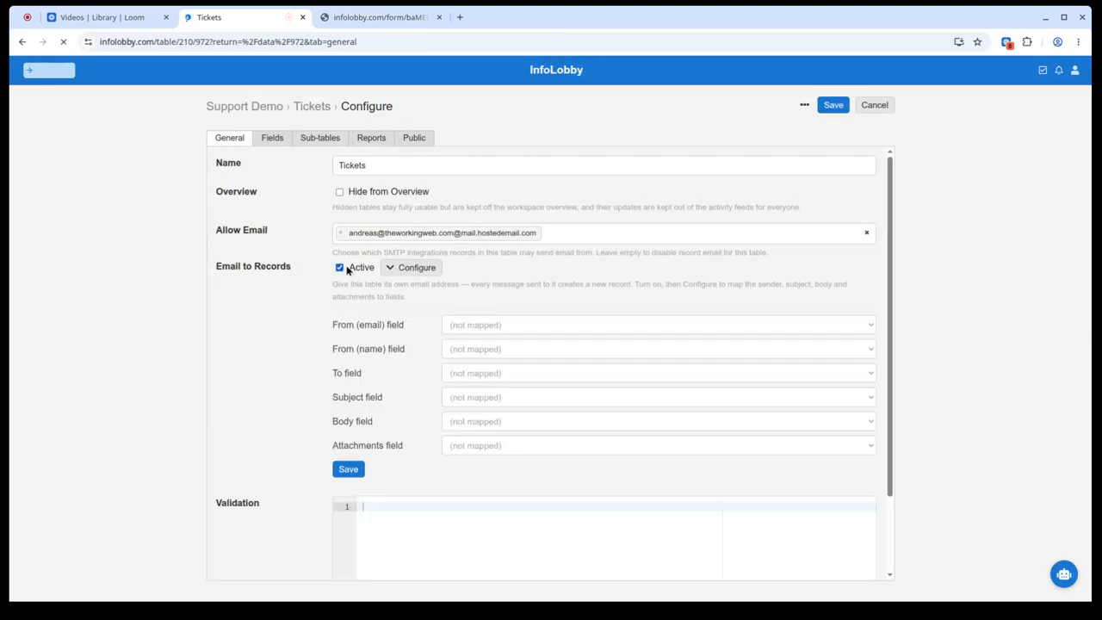
left_click(485, 473)
left_click(484, 423)
left_click(506, 484)
left_click(471, 399)
left_click(493, 430)
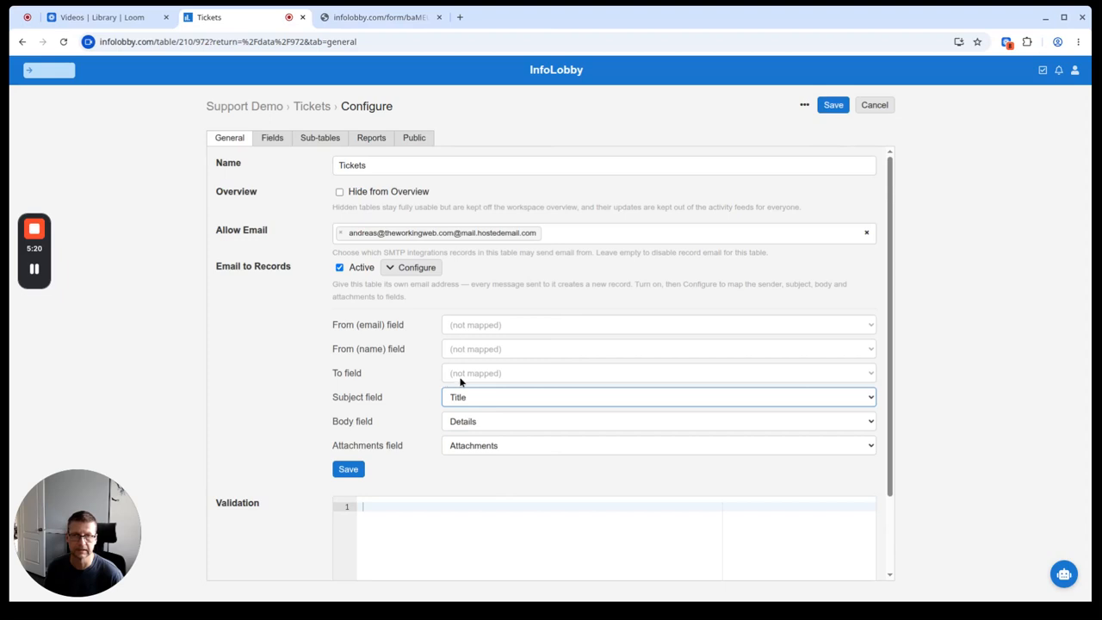
Step: Map sender email to Email Address and sender name to Name, save, then select the inbound address token
left_click(490, 329)
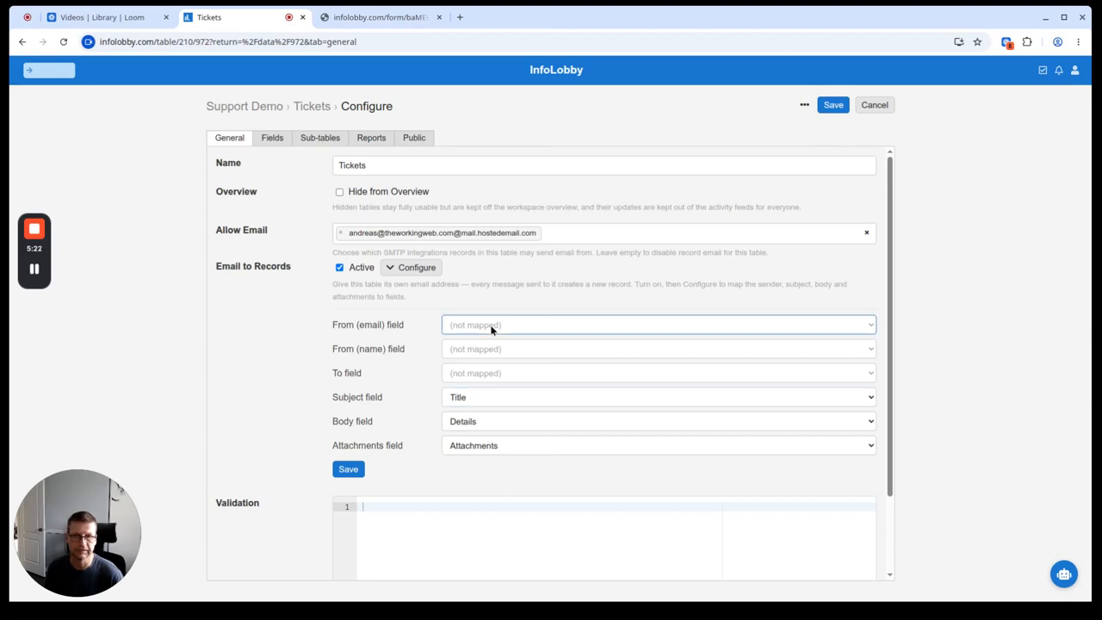
left_click(514, 386)
left_click(495, 357)
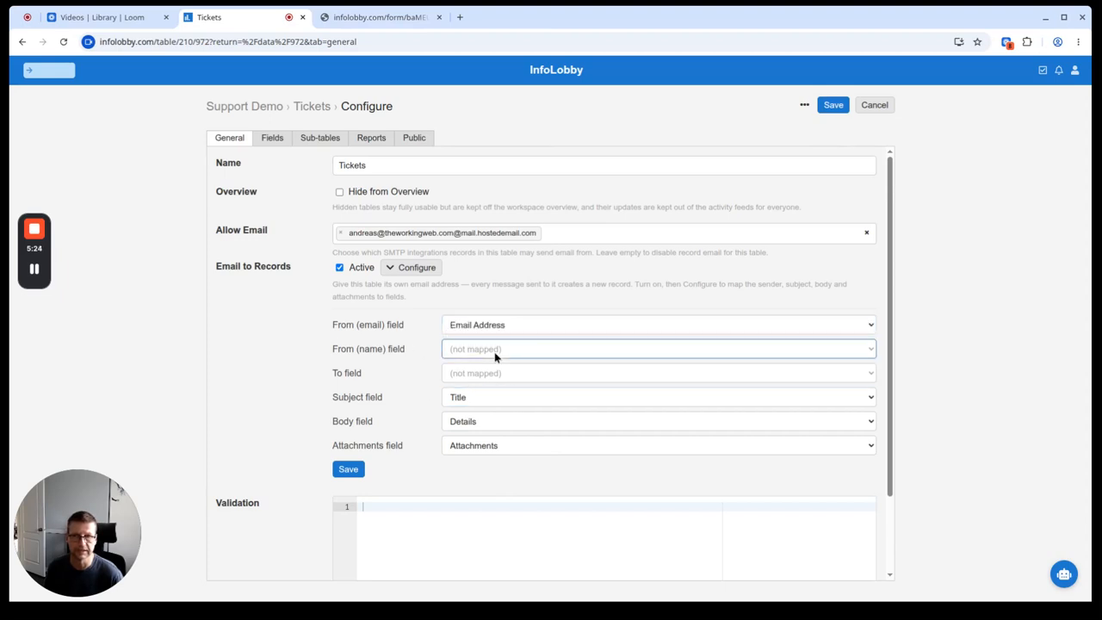
left_click(502, 388)
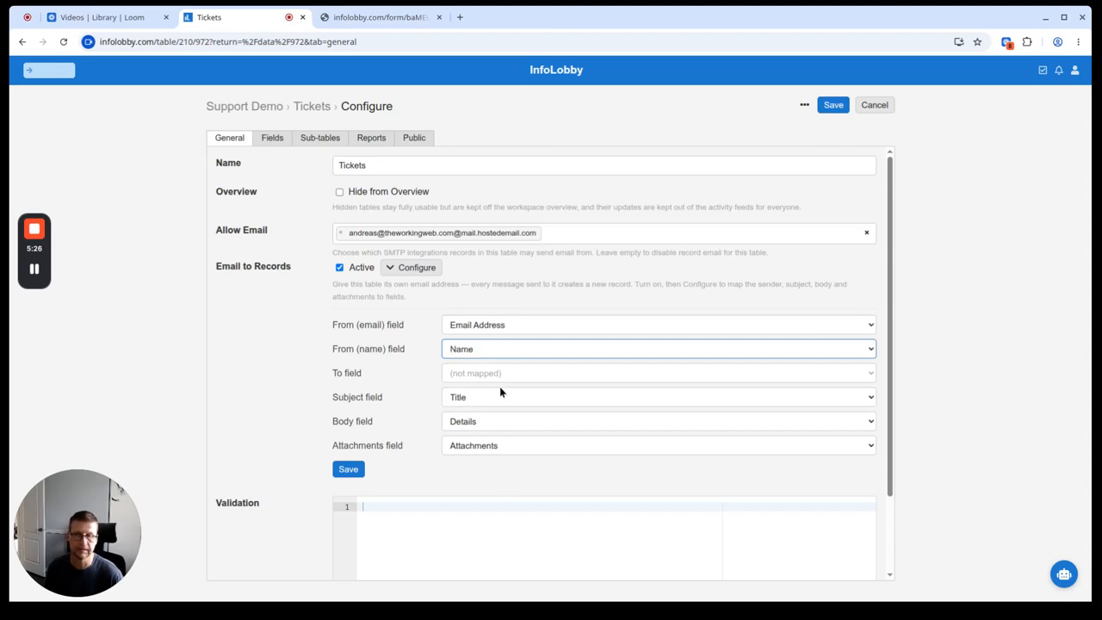
left_click(348, 468)
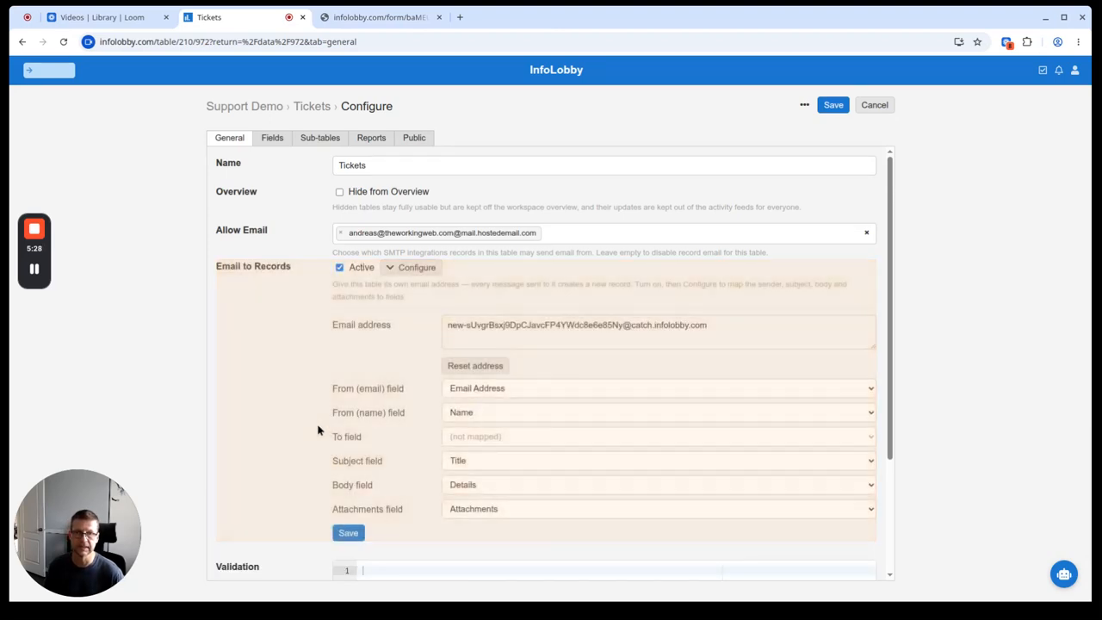
double_click(585, 326)
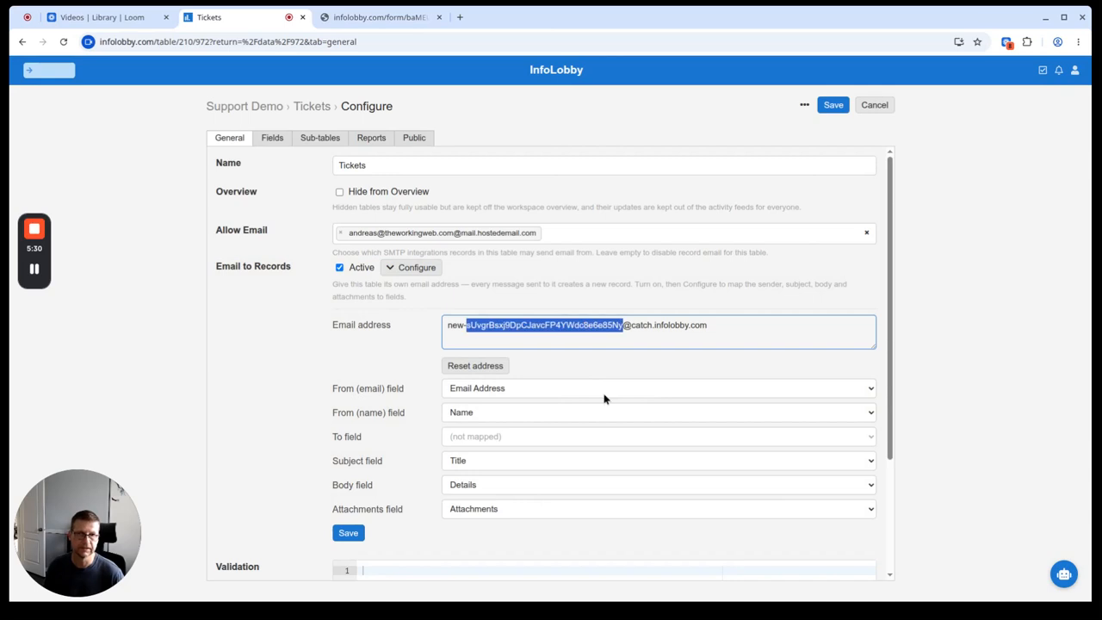